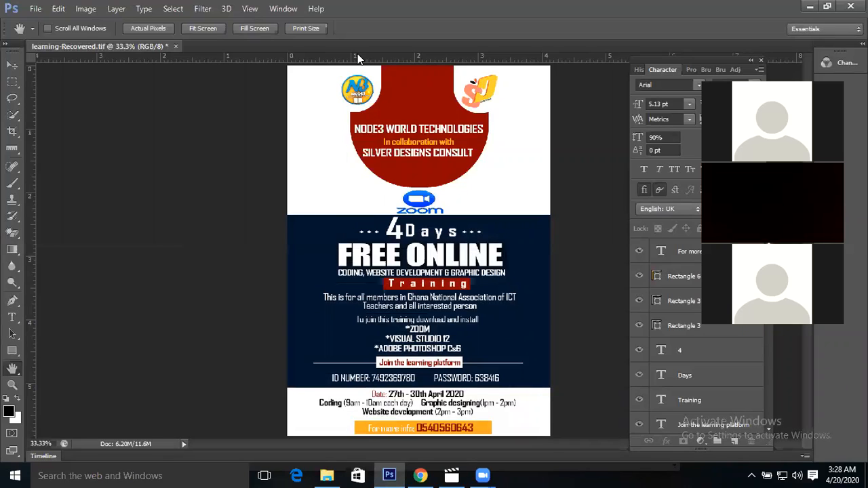
Create a new document using the International Paper preset
{"action": "left_click", "coordinate": [35, 10]}
{"action": "left_click", "coordinate": [43, 24]}
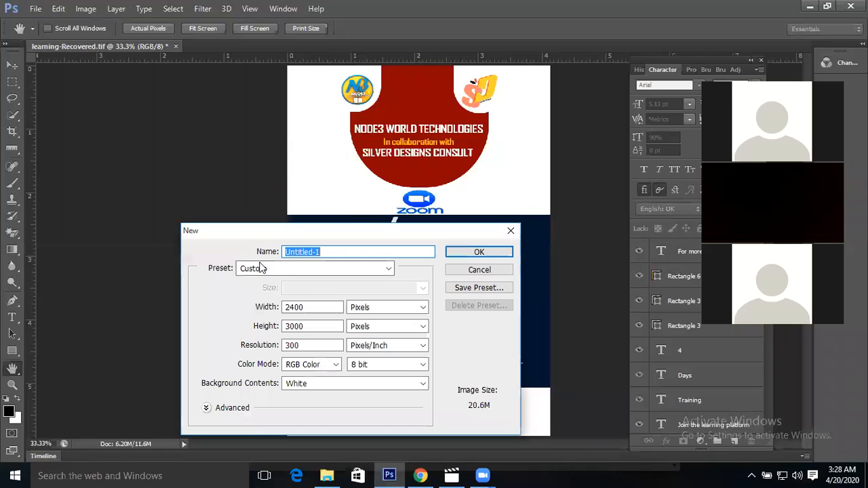
{"action": "left_click", "coordinate": [387, 270]}
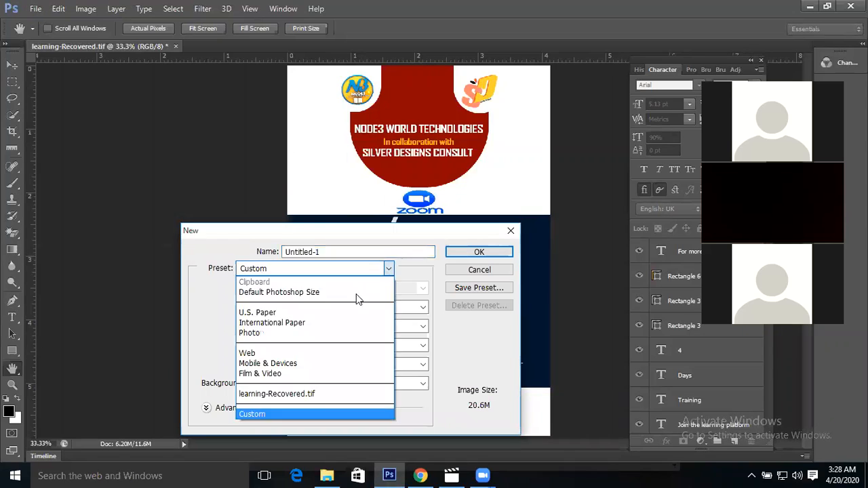
{"action": "left_click", "coordinate": [329, 322]}
{"action": "key", "text": "Return"}
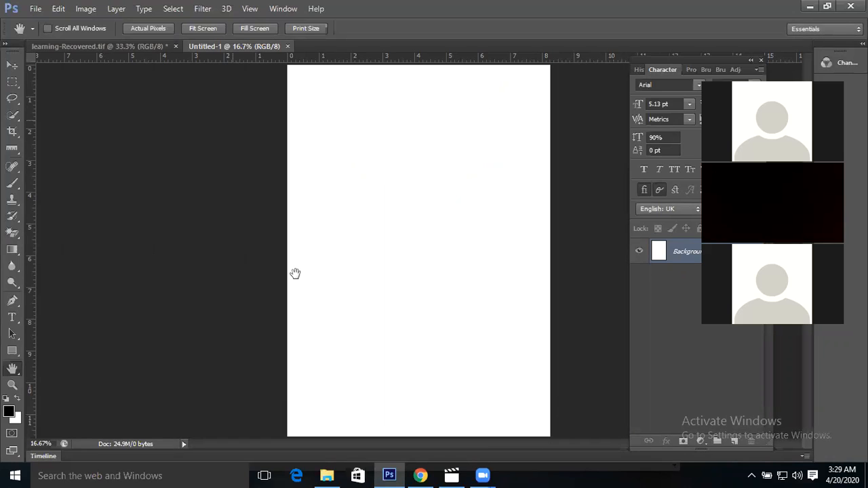
Activate the Move tool with Auto-Select and Show Transform Controls both enabled
{"action": "left_click", "coordinate": [13, 65]}
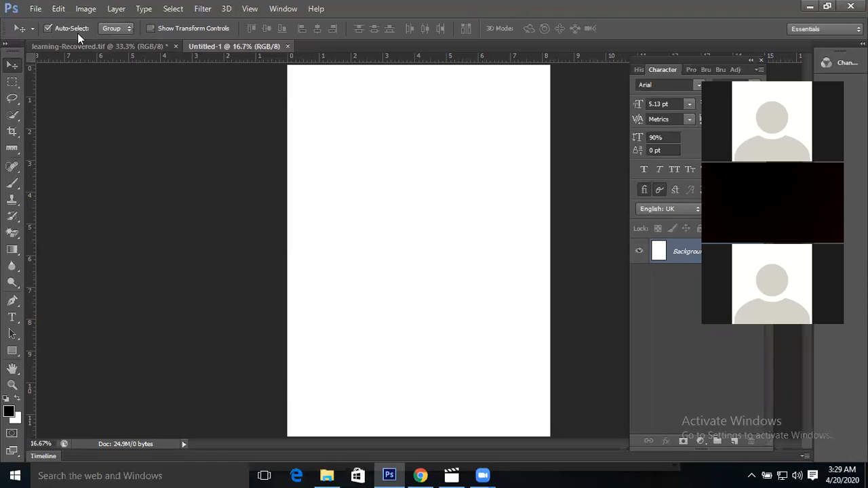
{"action": "left_click", "coordinate": [47, 29]}
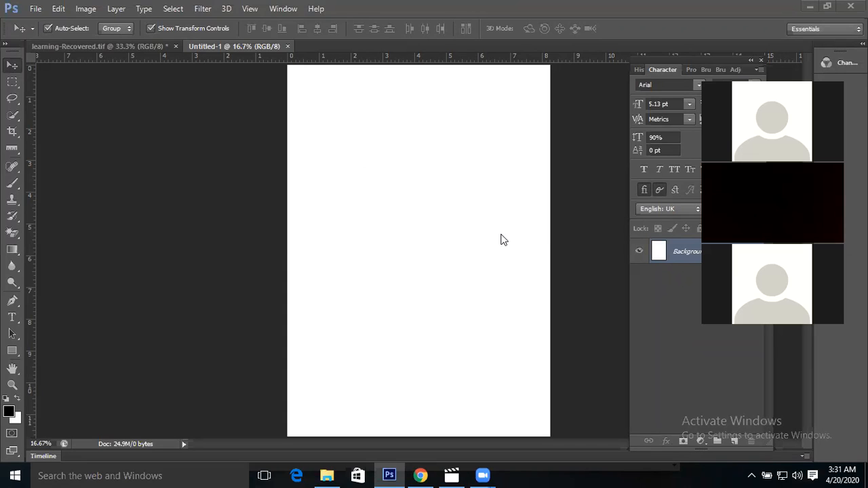
Check the blank document's pixel dimensions, print size and resolution with Image Size, leaving the values as they are
{"action": "key", "text": "alt+i"}
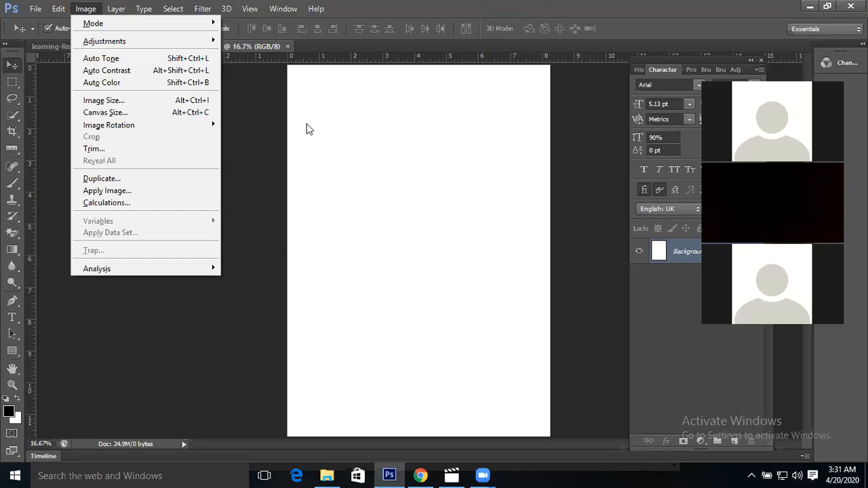
{"action": "left_click", "coordinate": [339, 177]}
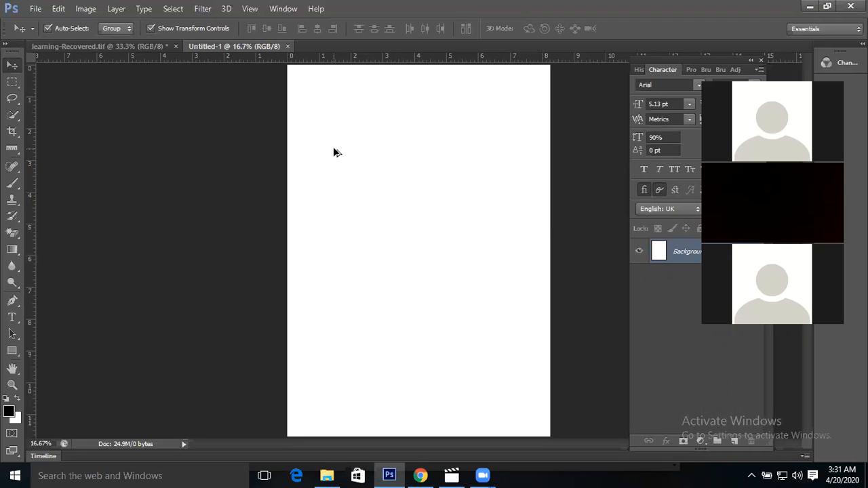
{"action": "key", "text": "ctrl+alt+i"}
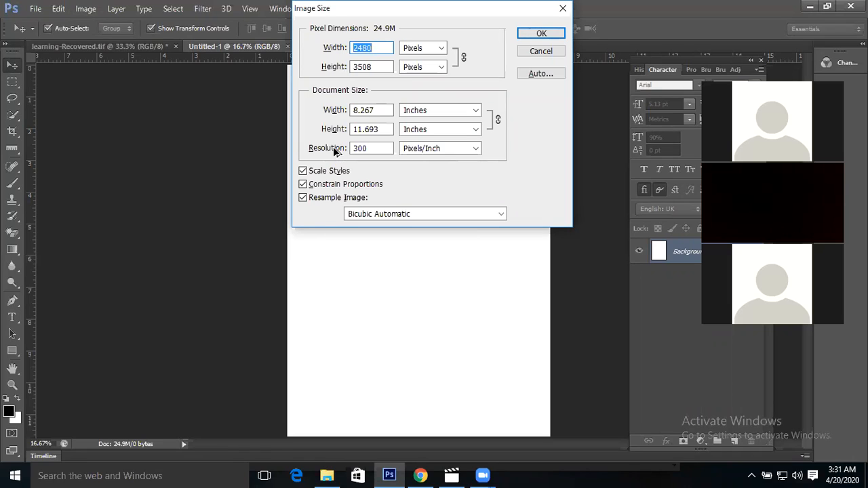
{"action": "key", "text": "Return"}
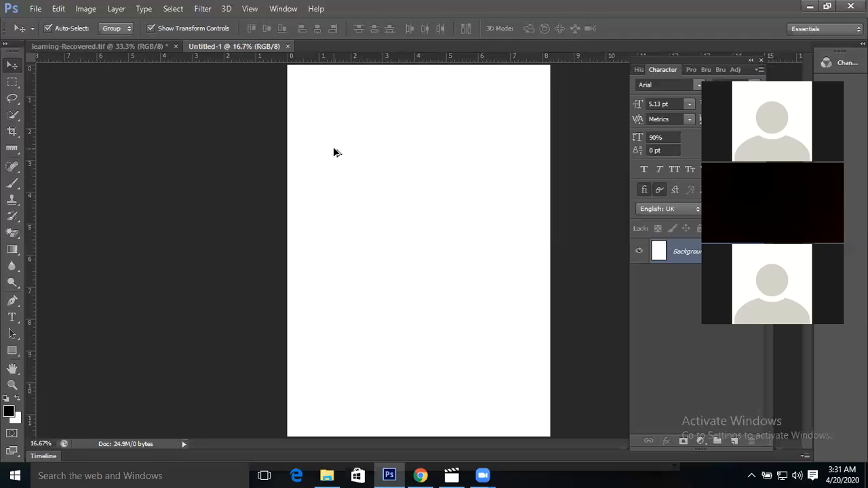
{"action": "key", "text": "ctrl+alt+i"}
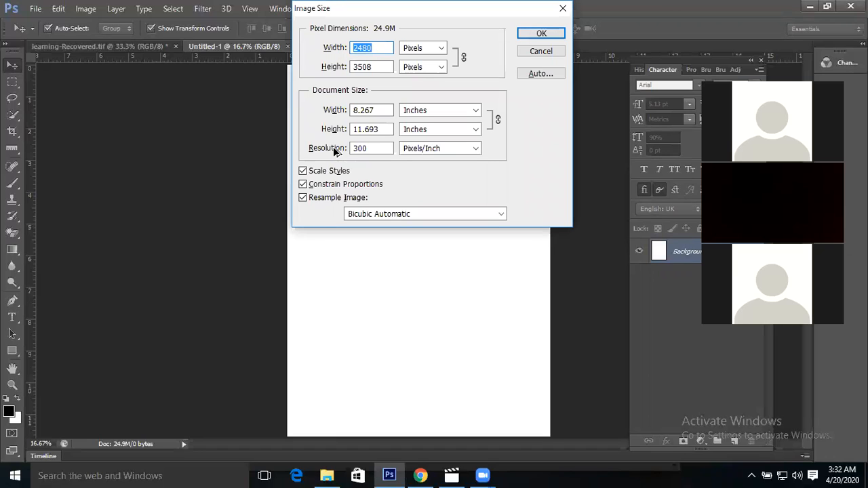
{"action": "left_click", "coordinate": [255, 102]}
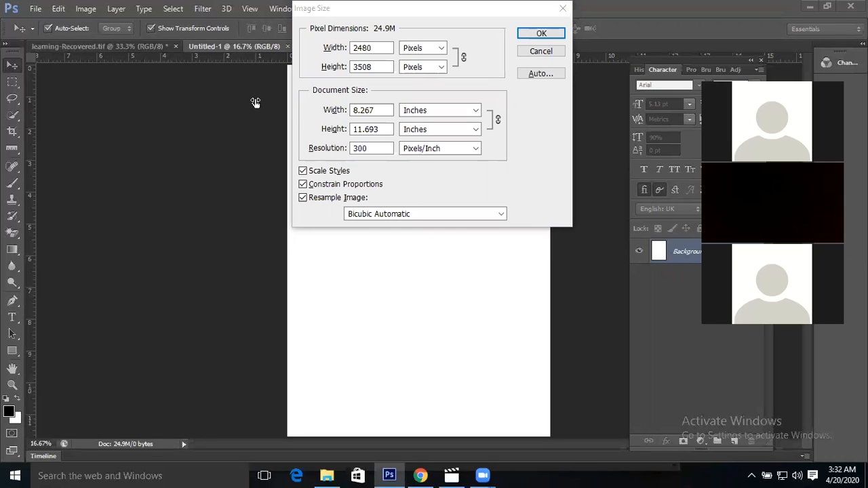
{"action": "left_click", "coordinate": [546, 53]}
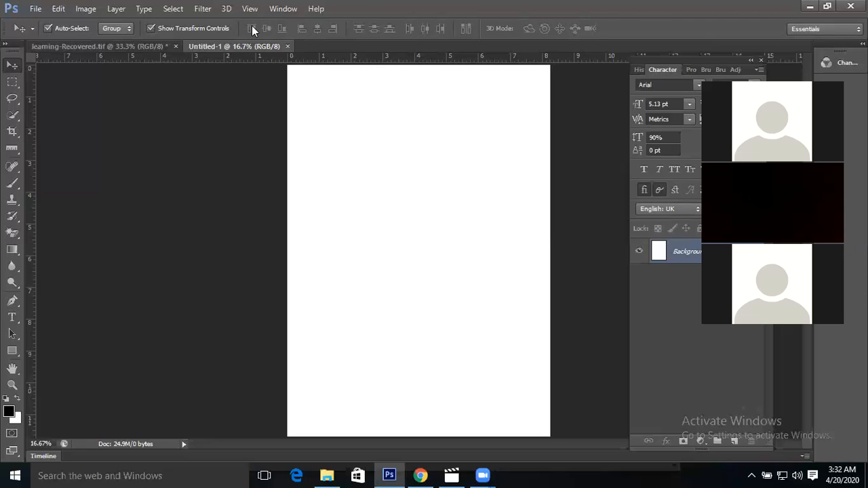
{"action": "left_click_drag", "start_coordinate": [638, 16], "coordinate": [636, 48]}
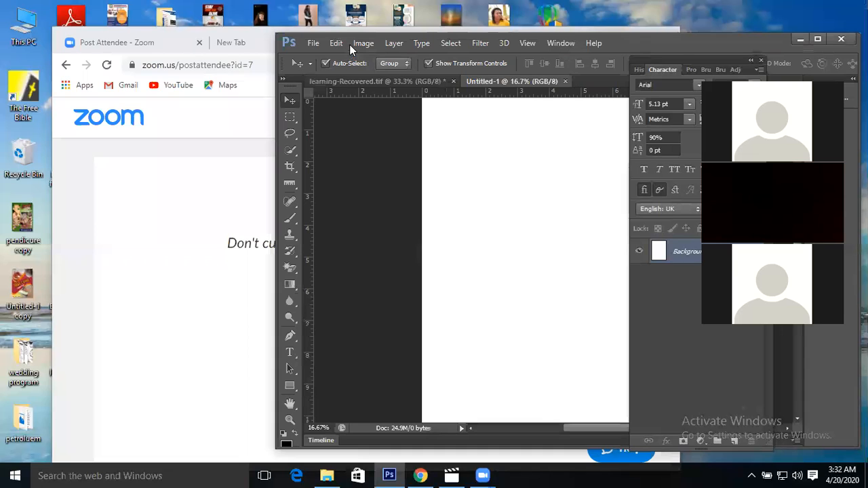
{"action": "left_click", "coordinate": [349, 45]}
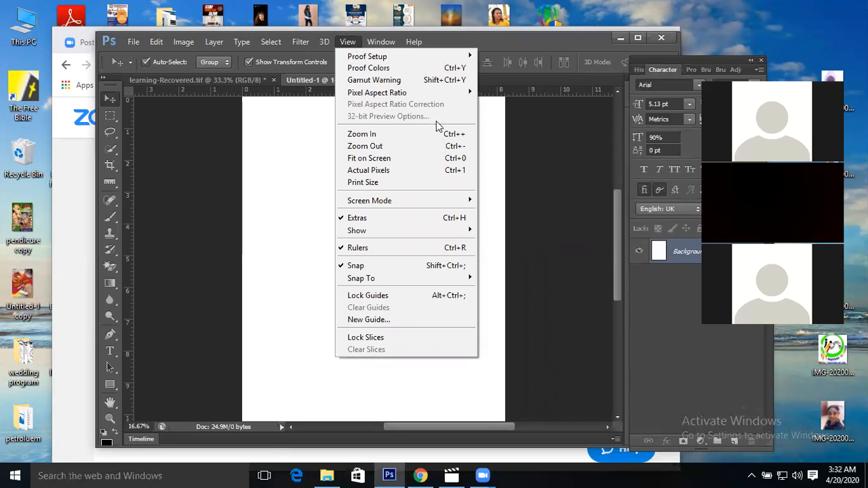
{"action": "key", "text": "Right"}
{"action": "left_click", "coordinate": [558, 42]}
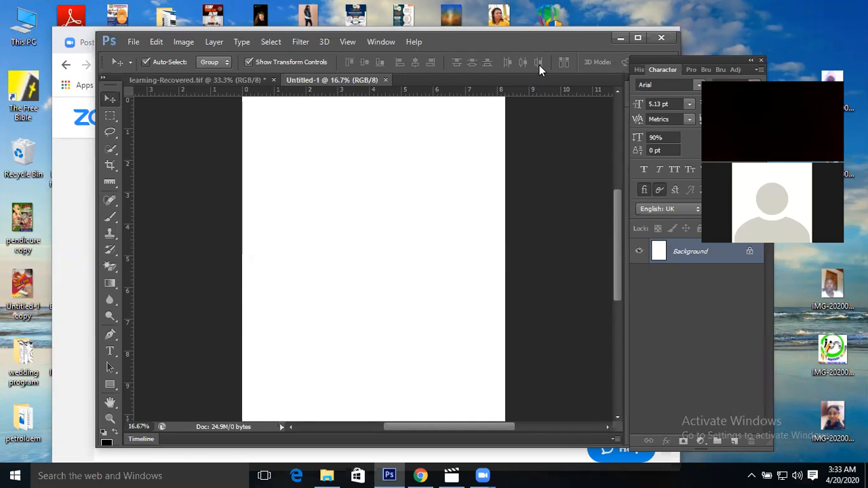
{"action": "scroll", "coordinate": [527, 90], "scroll_direction": "up", "scroll_amount": 1}
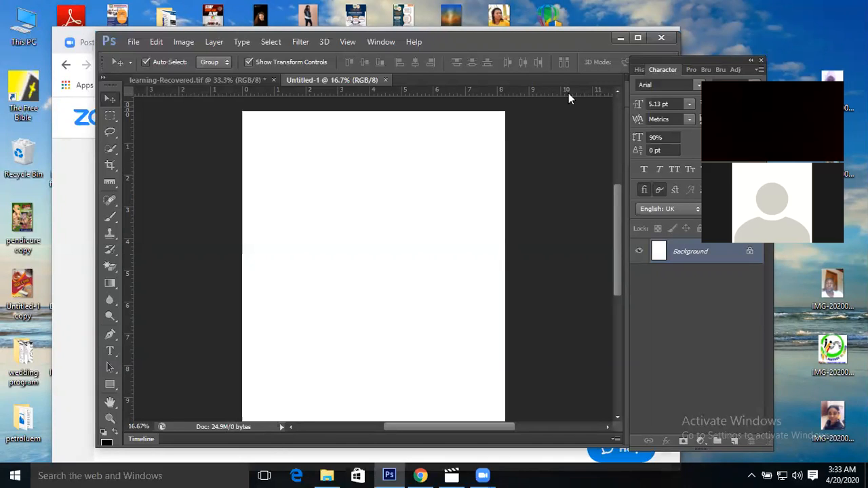
Hide the document rulers, show them again, and maximize the program window
{"action": "left_click_drag", "start_coordinate": [367, 35], "coordinate": [408, 80]}
{"action": "left_click", "coordinate": [395, 84]}
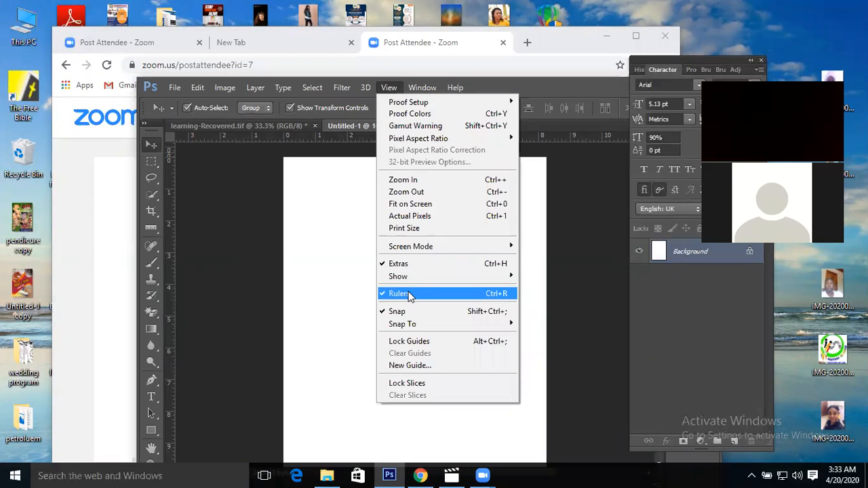
{"action": "left_click", "coordinate": [399, 294]}
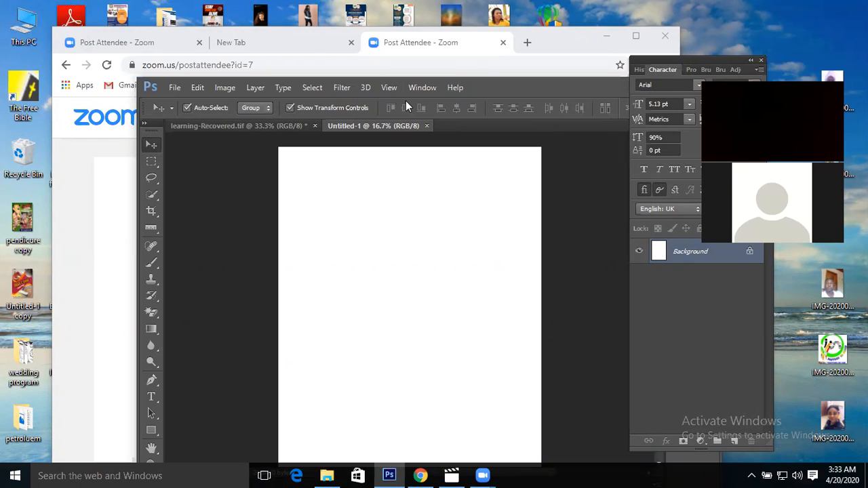
{"action": "left_click", "coordinate": [392, 89]}
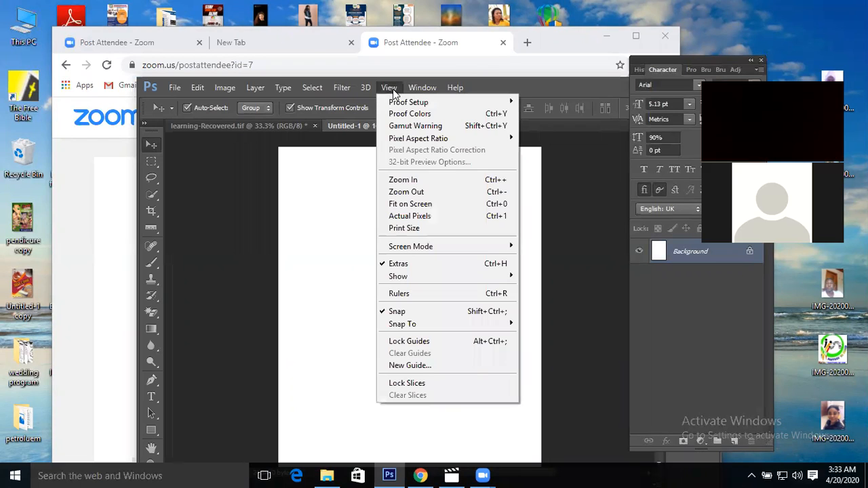
{"action": "left_click", "coordinate": [435, 299]}
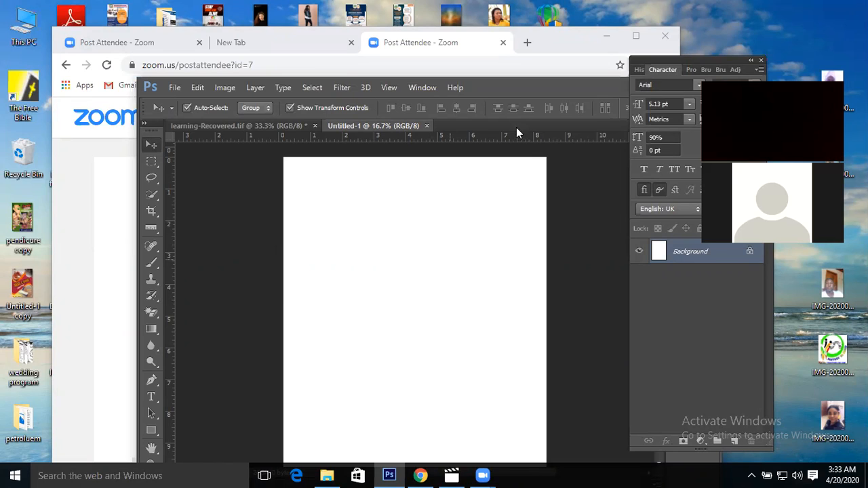
{"action": "double_click", "coordinate": [527, 82]}
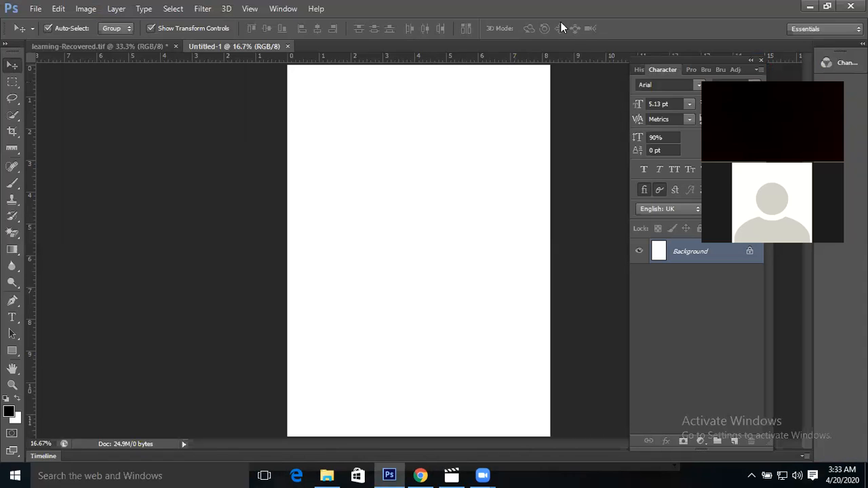
{"action": "left_click_drag", "start_coordinate": [561, 22], "coordinate": [523, 83]}
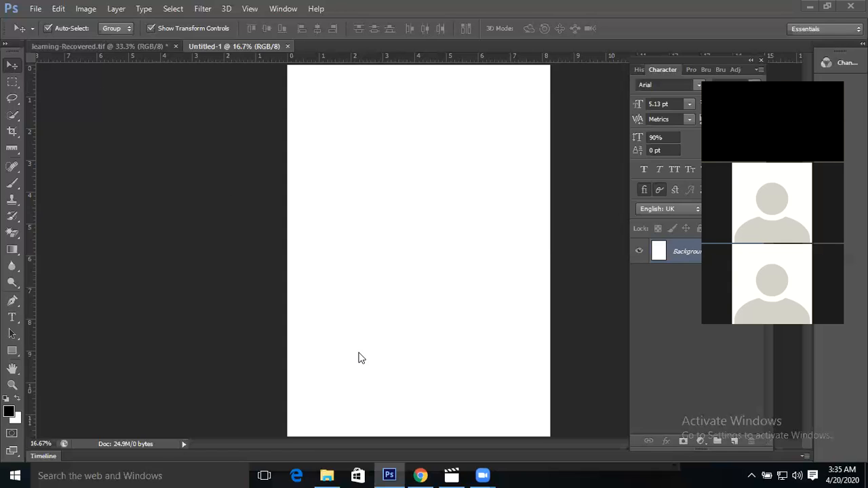
Place the image IMG-20200419-WA0002 from the Desktop onto the blank page at its default placement size
{"action": "left_click", "coordinate": [14, 71]}
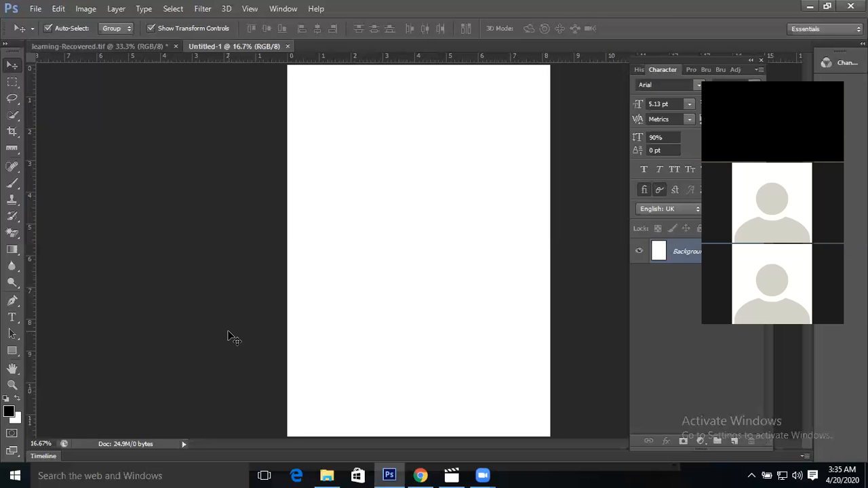
{"action": "left_click", "coordinate": [35, 9]}
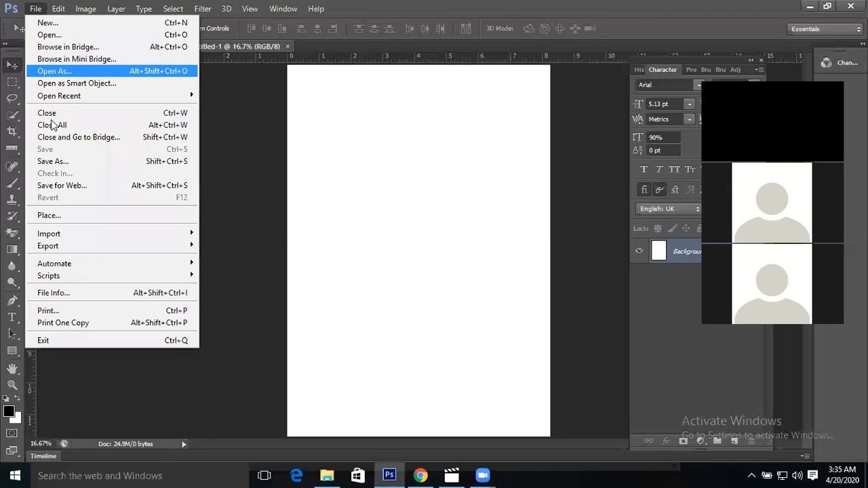
{"action": "left_click", "coordinate": [68, 219]}
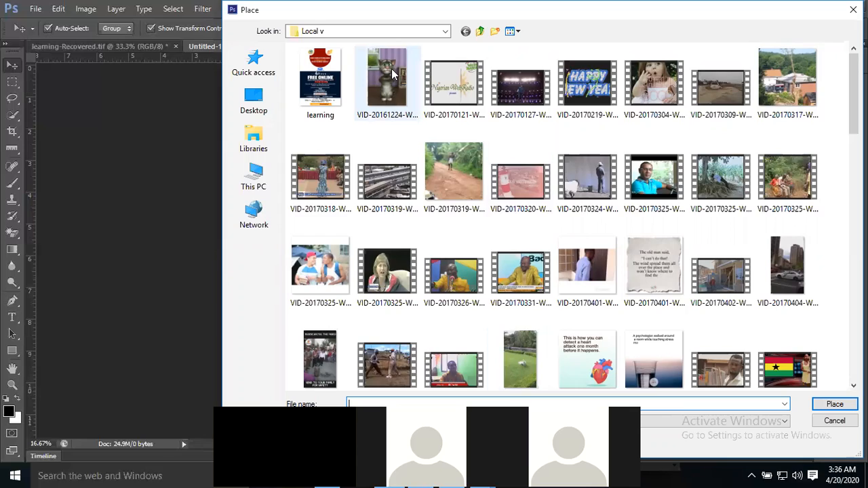
{"action": "left_click", "coordinate": [276, 151]}
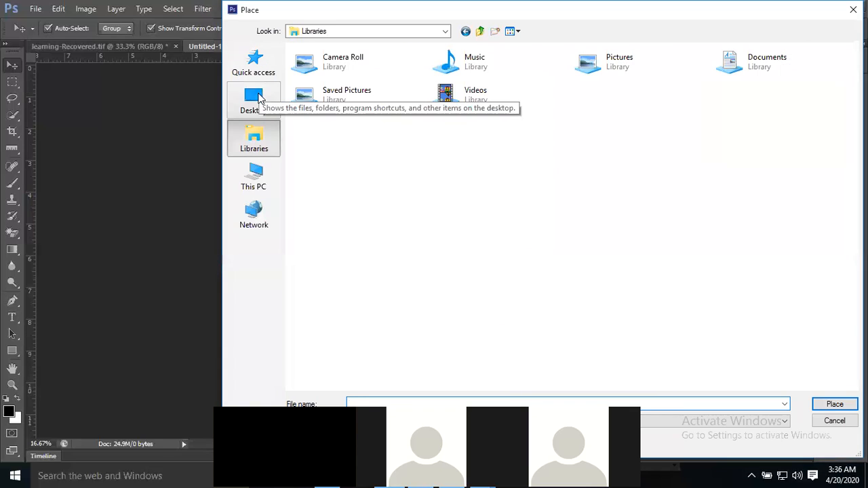
{"action": "left_click", "coordinate": [259, 98]}
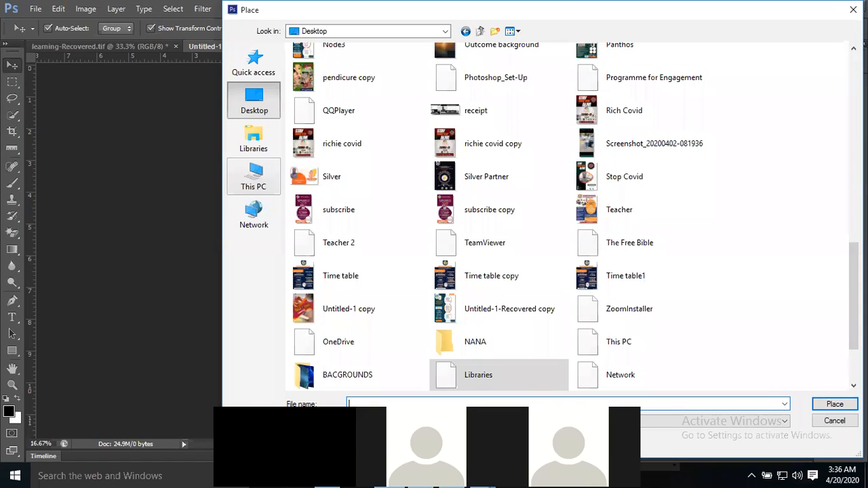
{"action": "left_click", "coordinate": [620, 147]}
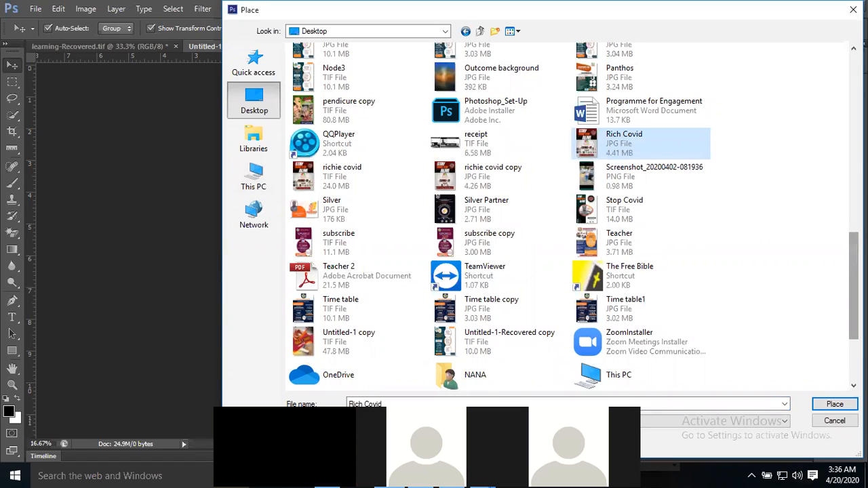
{"action": "scroll", "coordinate": [502, 217], "scroll_direction": "up", "scroll_amount": 2}
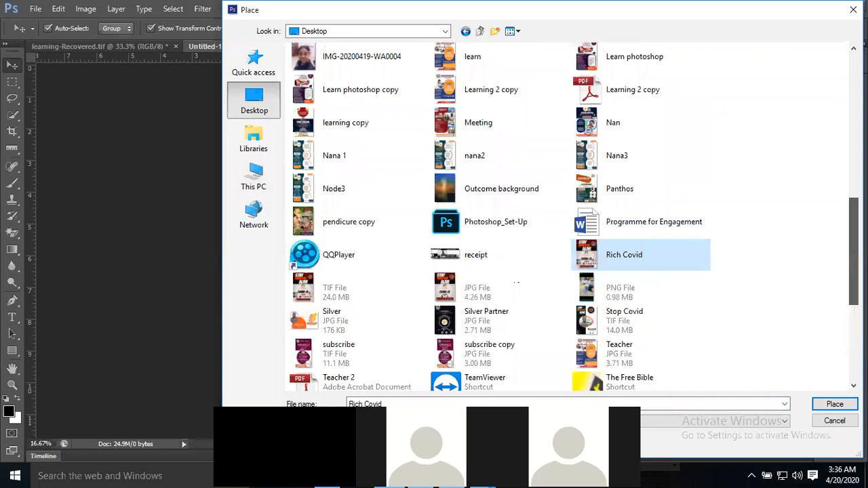
{"action": "scroll", "coordinate": [503, 261], "scroll_direction": "up", "scroll_amount": 3}
{"action": "left_click", "coordinate": [504, 261]}
{"action": "double_click", "coordinate": [504, 261]}
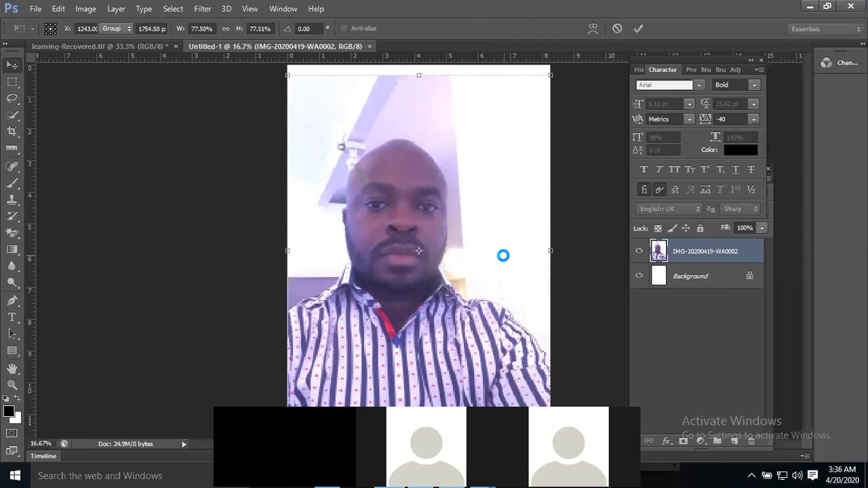
{"action": "key", "text": "Return"}
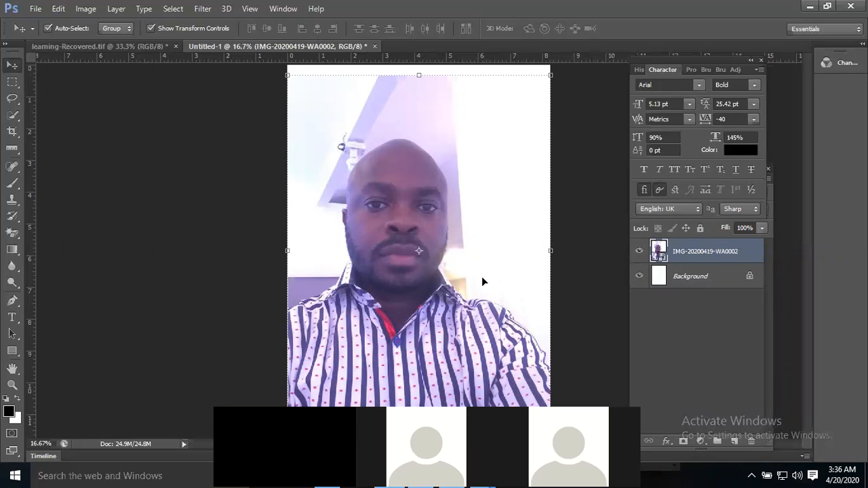
Move the placed photo upward by about 0.7 inch so it extends past the page's upper edge
{"action": "left_click_drag", "start_coordinate": [424, 275], "coordinate": [473, 221]}
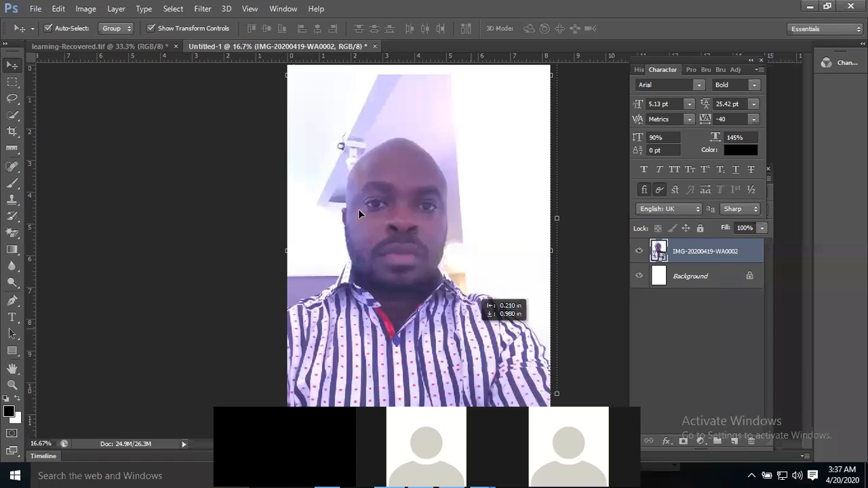
{"action": "left_click_drag", "start_coordinate": [430, 293], "coordinate": [465, 315]}
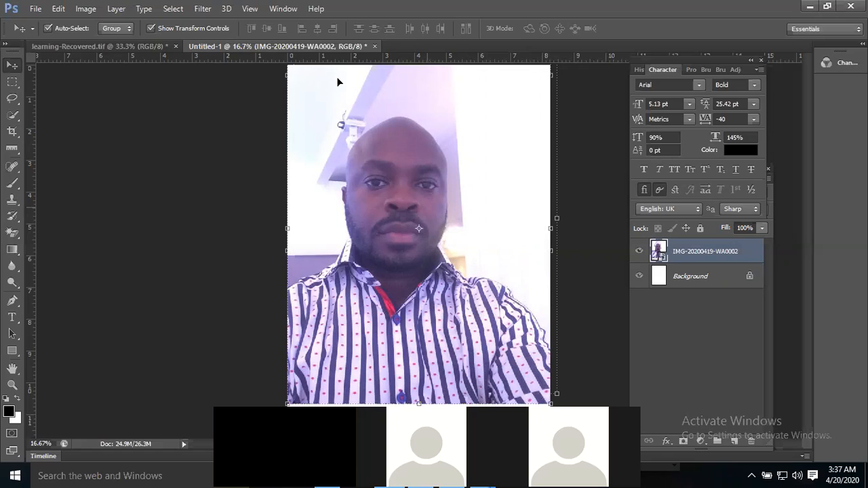
{"action": "left_click", "coordinate": [12, 65]}
{"action": "left_click", "coordinate": [32, 29]}
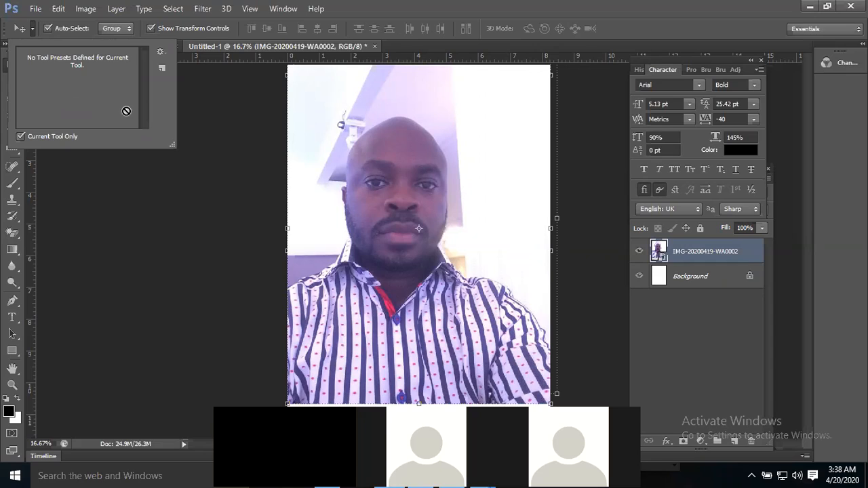
{"action": "left_click", "coordinate": [349, 202]}
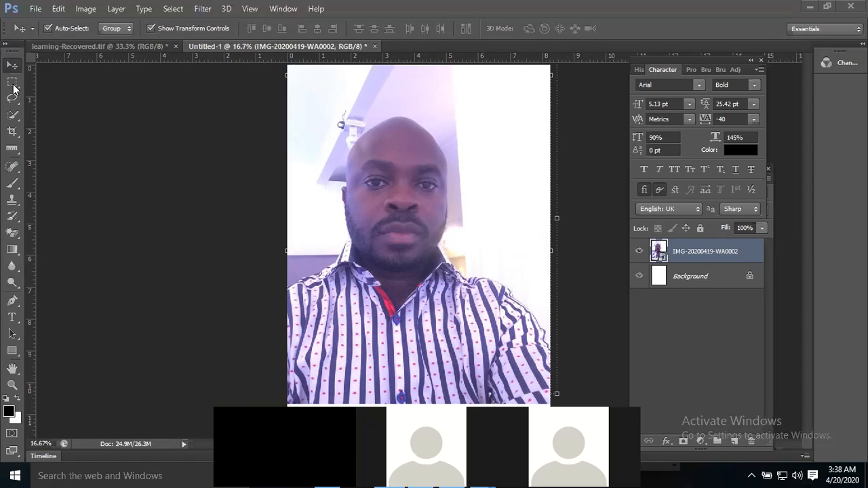
Use the Rectangular Marquee tool to select a band about 8.2 by 5.4 inches across the photo's full width, covering the head and collar
{"action": "left_click", "coordinate": [13, 85]}
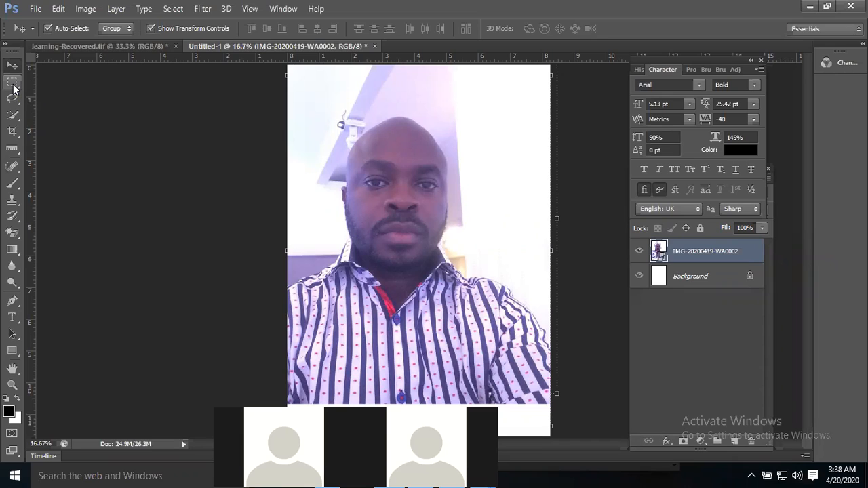
{"action": "left_click", "coordinate": [13, 87]}
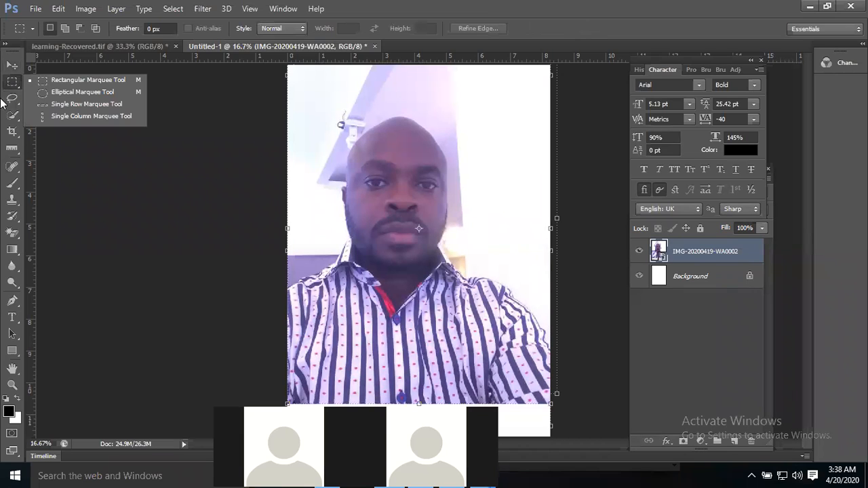
{"action": "left_click", "coordinate": [86, 116]}
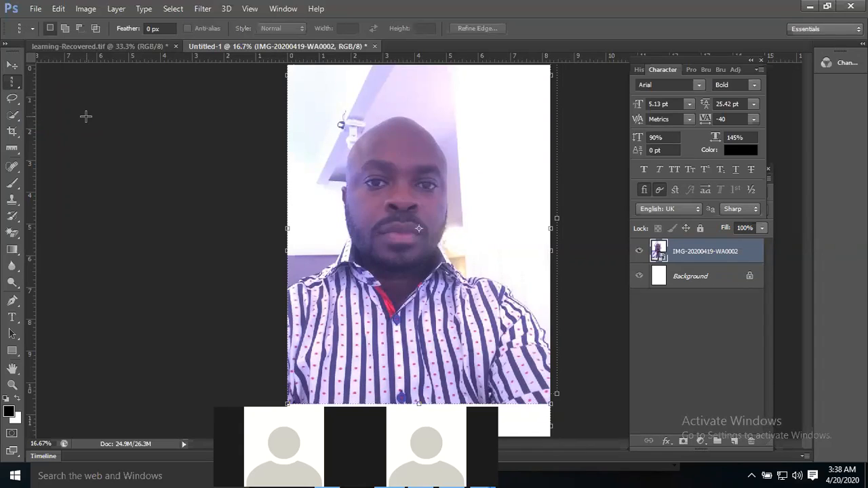
{"action": "key", "text": "m"}
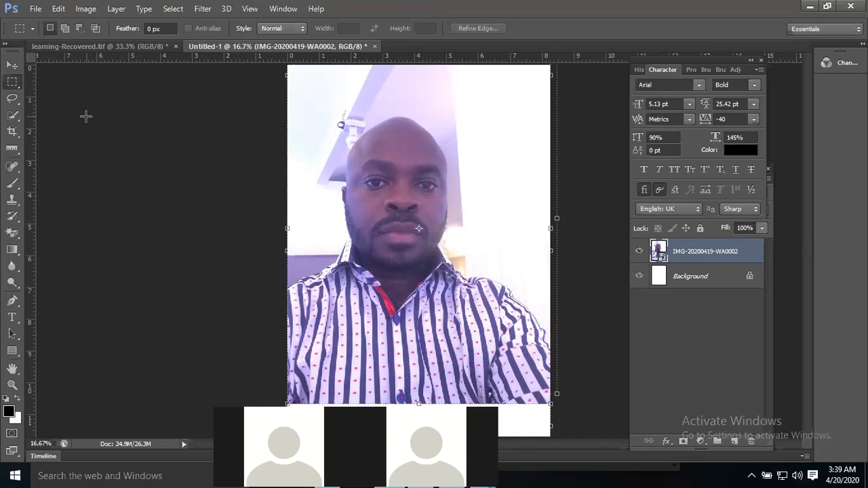
{"action": "right_click", "coordinate": [13, 85]}
{"action": "left_click", "coordinate": [41, 83]}
{"action": "left_click_drag", "start_coordinate": [552, 269], "coordinate": [549, 278]}
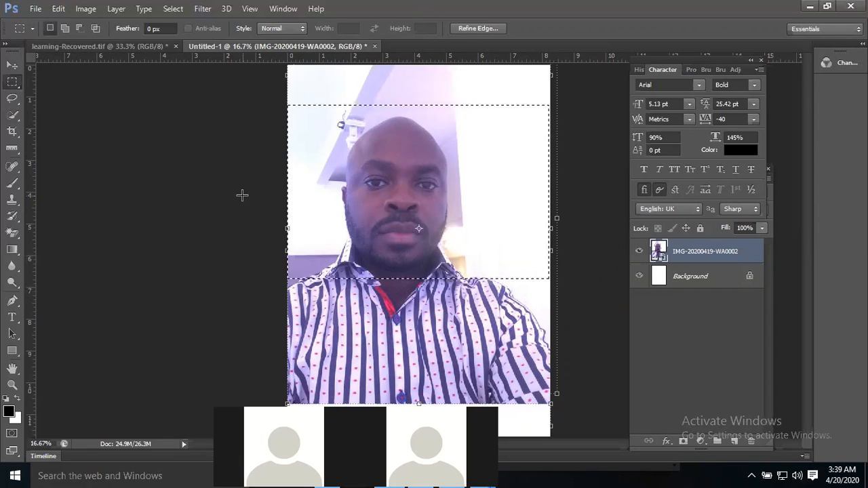
Rasterize the IMG-20200419-WA0002 layer and move the selected head band about 0.9 inch upward, clearing the selection when it is in place
{"action": "key", "text": "v"}
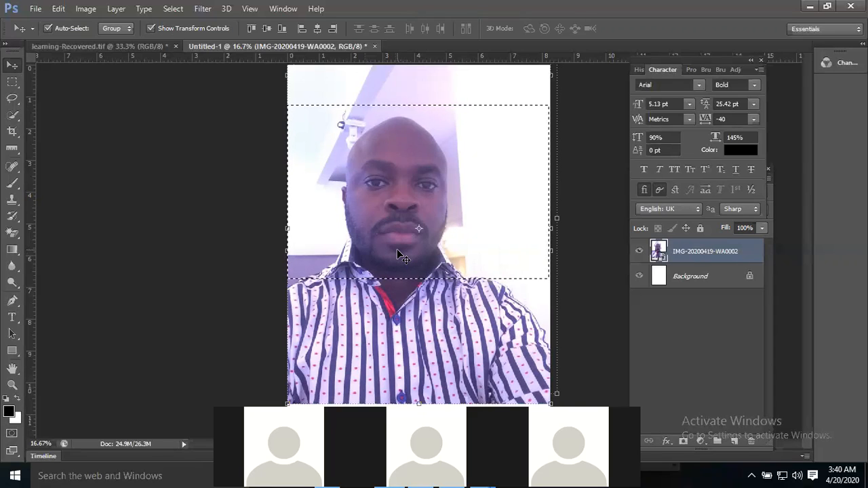
{"action": "left_click_drag", "start_coordinate": [393, 248], "coordinate": [393, 246]}
{"action": "key", "text": "ctrl+z"}
{"action": "right_click", "coordinate": [749, 255]}
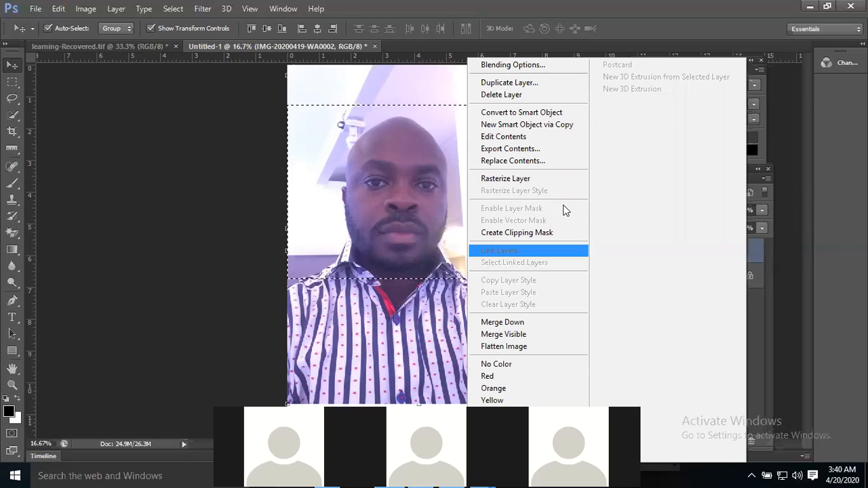
{"action": "left_click", "coordinate": [551, 180]}
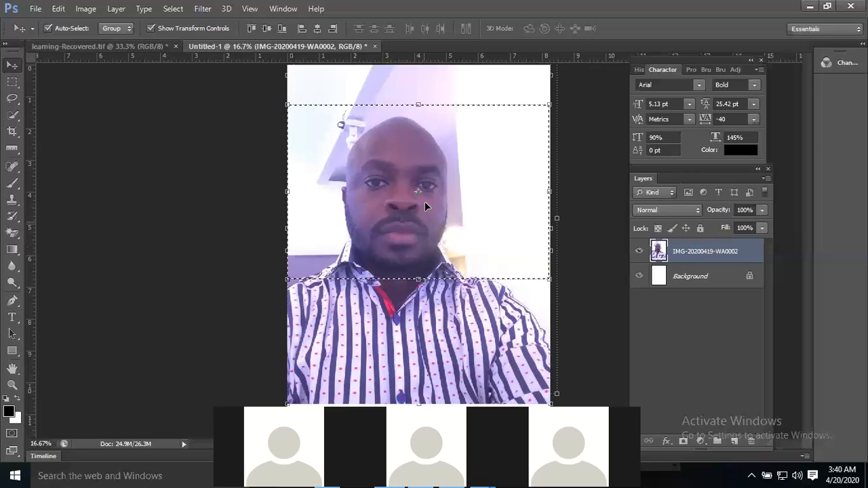
{"action": "left_click_drag", "start_coordinate": [416, 229], "coordinate": [419, 204]}
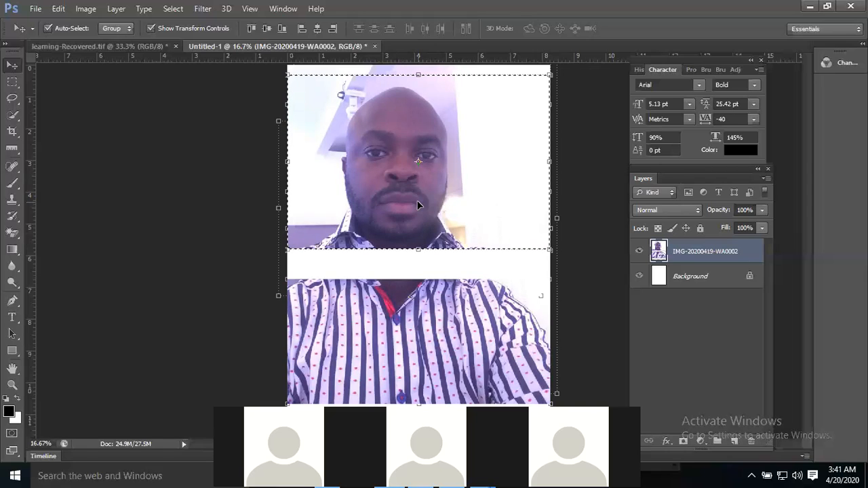
{"action": "key", "text": "ctrl+d"}
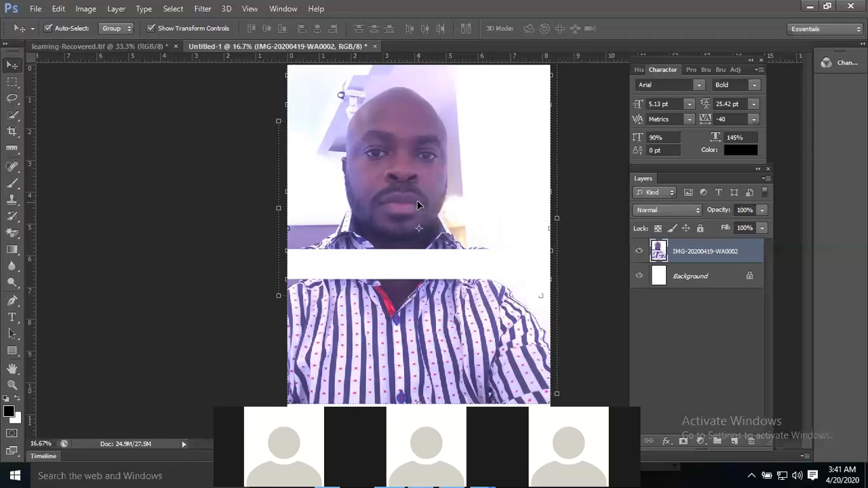
With Rectangular Marquee in Add to selection mode, combine two overlapping rectangles over the face and the area diagonally below it into one stepped selection
{"action": "left_click", "coordinate": [13, 81]}
{"action": "left_click", "coordinate": [14, 80]}
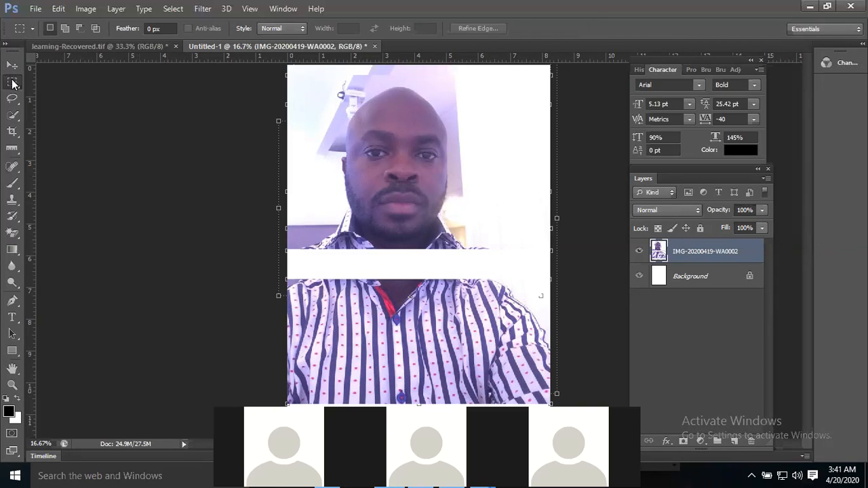
{"action": "left_click", "coordinate": [65, 29]}
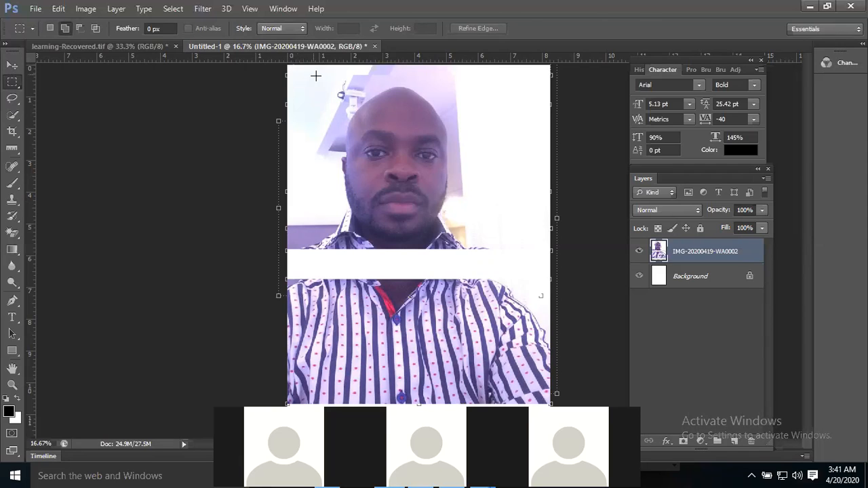
{"action": "left_click_drag", "start_coordinate": [316, 76], "coordinate": [455, 199]}
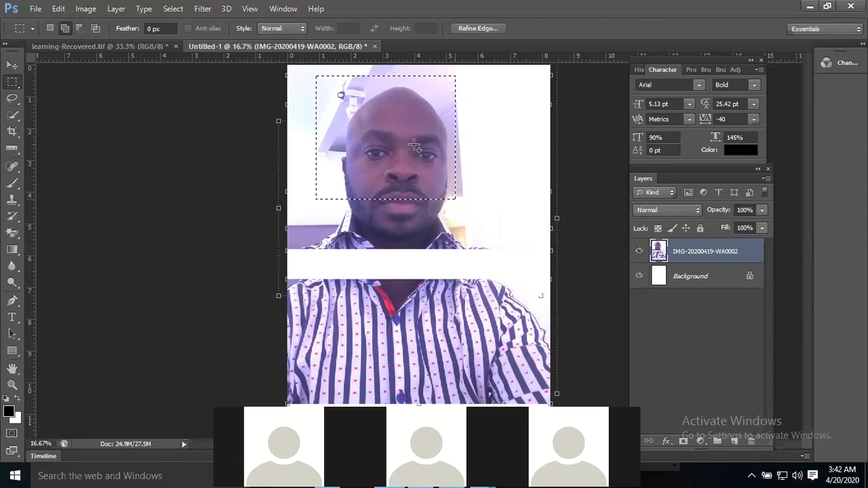
{"action": "left_click_drag", "start_coordinate": [411, 143], "coordinate": [507, 252]}
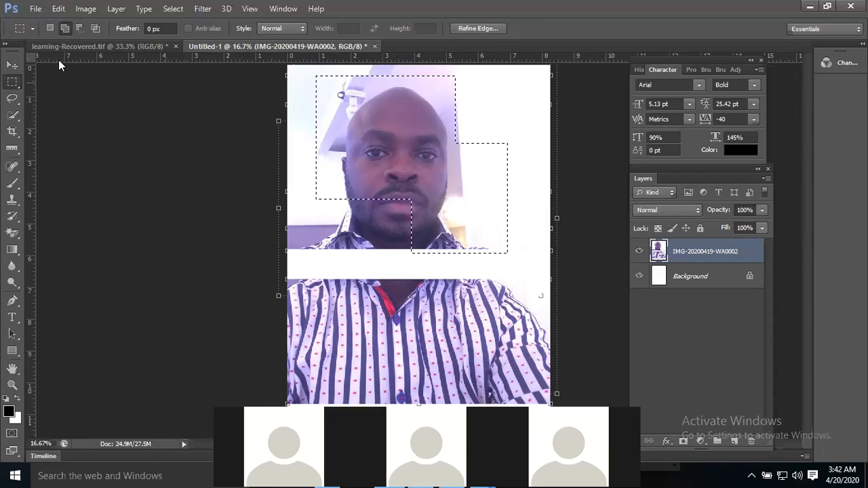
Try moving the stepped face selection within the photo, undo both moves, and deselect
{"action": "left_click", "coordinate": [12, 64]}
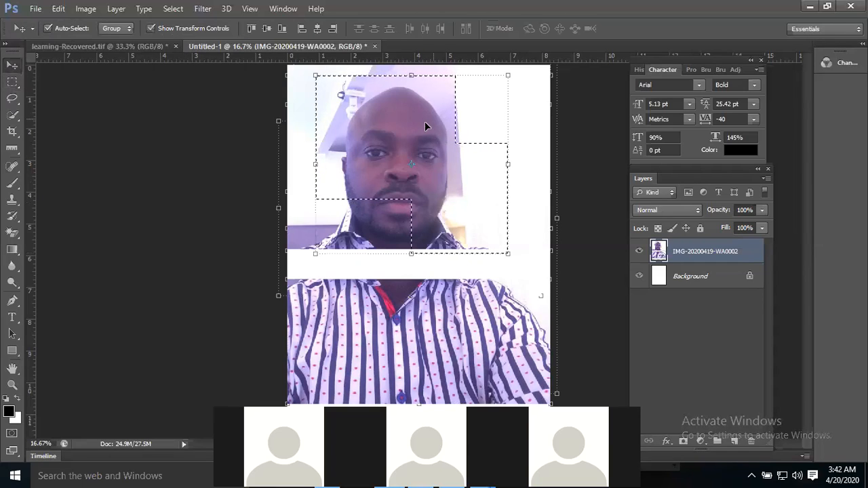
{"action": "left_click_drag", "start_coordinate": [415, 224], "coordinate": [460, 122]}
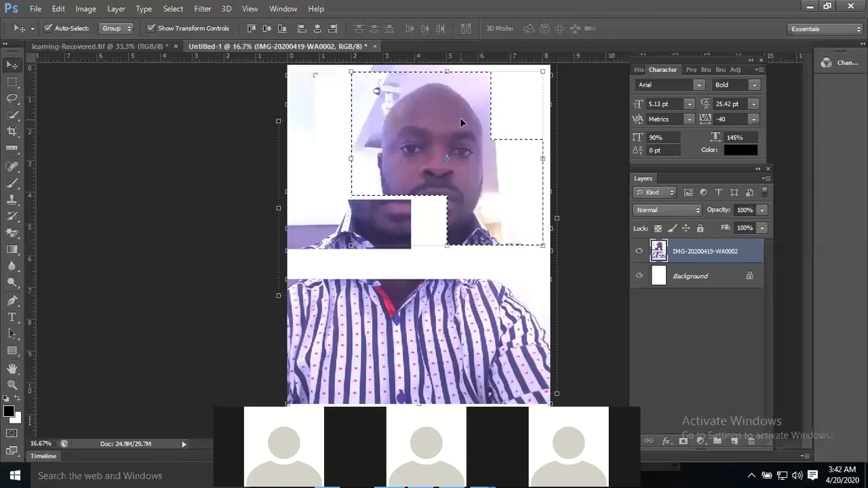
{"action": "left_click_drag", "start_coordinate": [461, 119], "coordinate": [458, 145]}
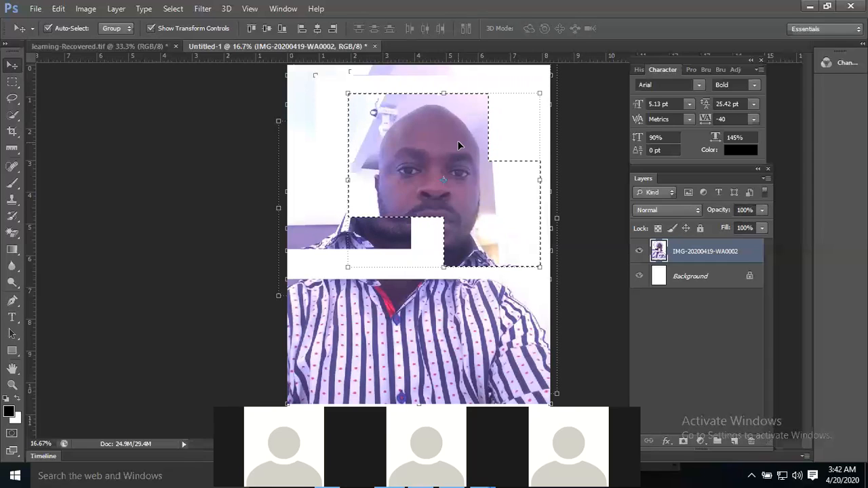
{"action": "key", "text": "ctrl+z"}
{"action": "key", "text": "ctrl+alt+z"}
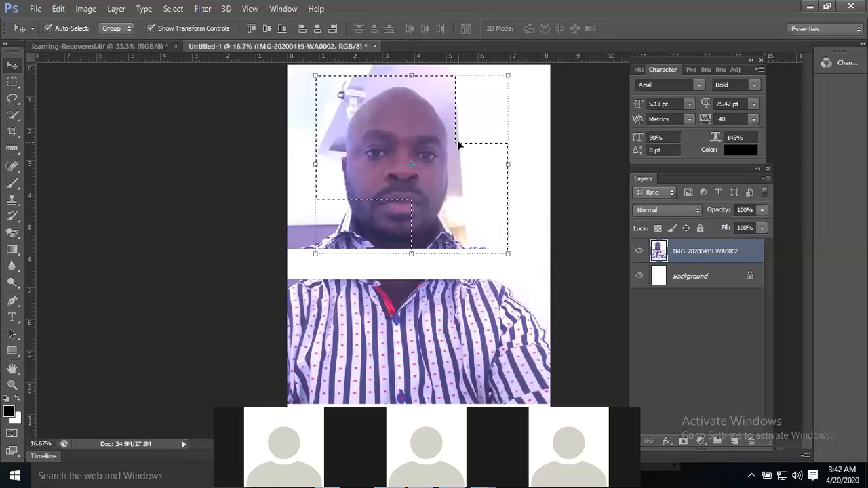
{"action": "key", "text": "ctrl+d"}
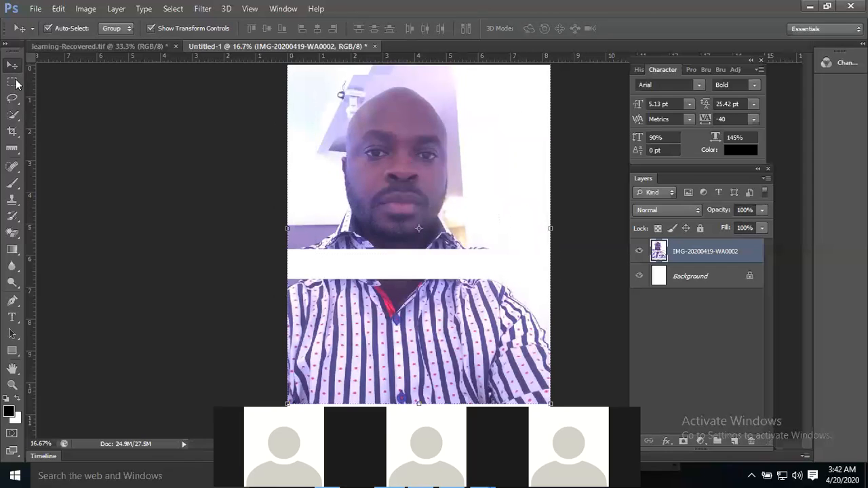
Select a rectangle around the face and, in Subtract from selection mode, cut away its lower-right part and lower-left corner
{"action": "key", "text": "m"}
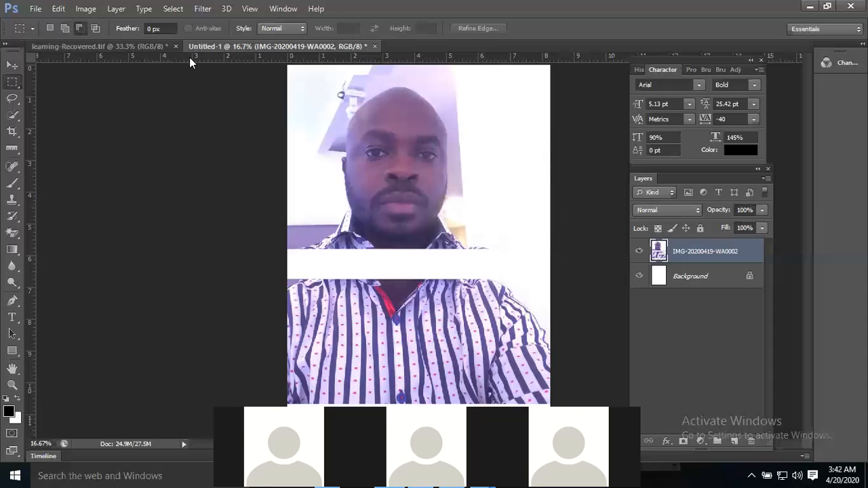
{"action": "left_click_drag", "start_coordinate": [308, 90], "coordinate": [492, 222]}
{"action": "left_click_drag", "start_coordinate": [387, 152], "coordinate": [489, 323]}
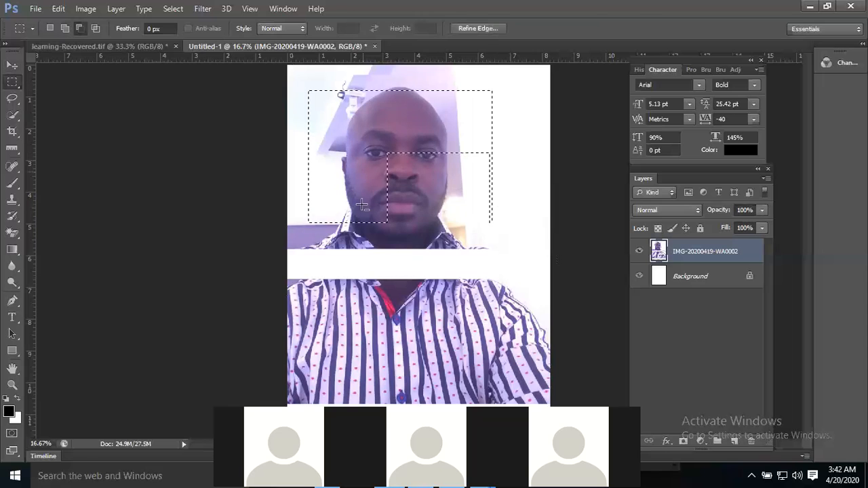
{"action": "left_click_drag", "start_coordinate": [343, 198], "coordinate": [297, 341]}
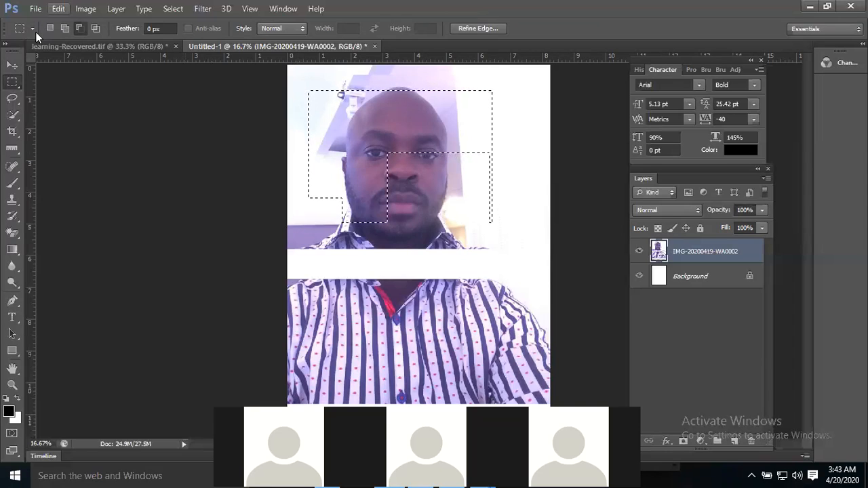
Move the cut-out face selection about 0.3 inch left and 0.4 inch up, and deselect it
{"action": "key", "text": "v"}
{"action": "left_click_drag", "start_coordinate": [385, 125], "coordinate": [353, 138]}
{"action": "left_click_drag", "start_coordinate": [380, 97], "coordinate": [377, 119]}
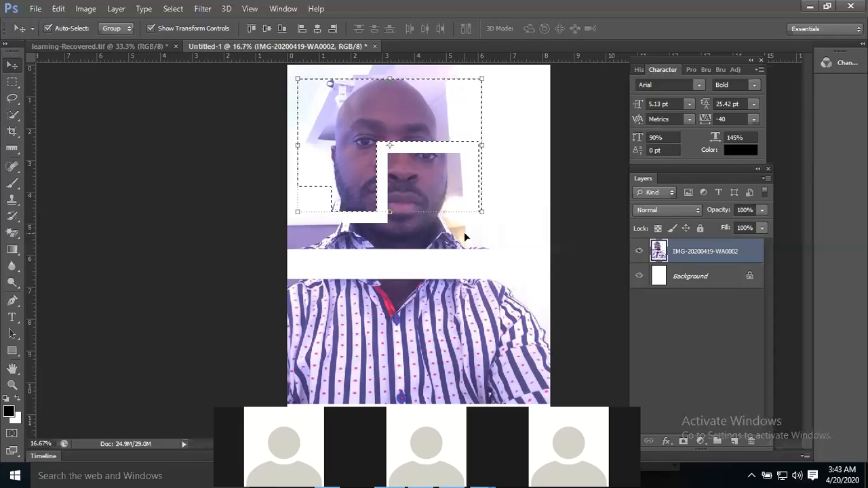
{"action": "key", "text": "ctrl+d"}
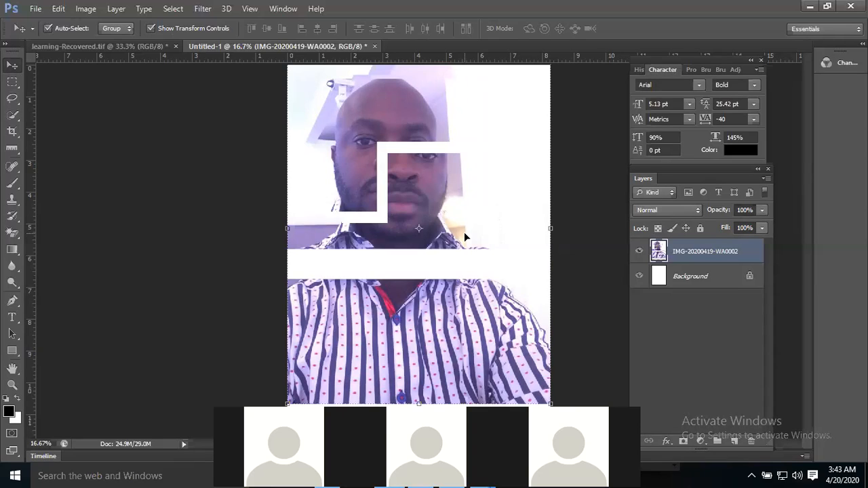
Draw an elliptical selection about 0.9 by 0.7 inch around the eye on the photo's left side with the Elliptical Marquee tool
{"action": "left_click", "coordinate": [9, 85]}
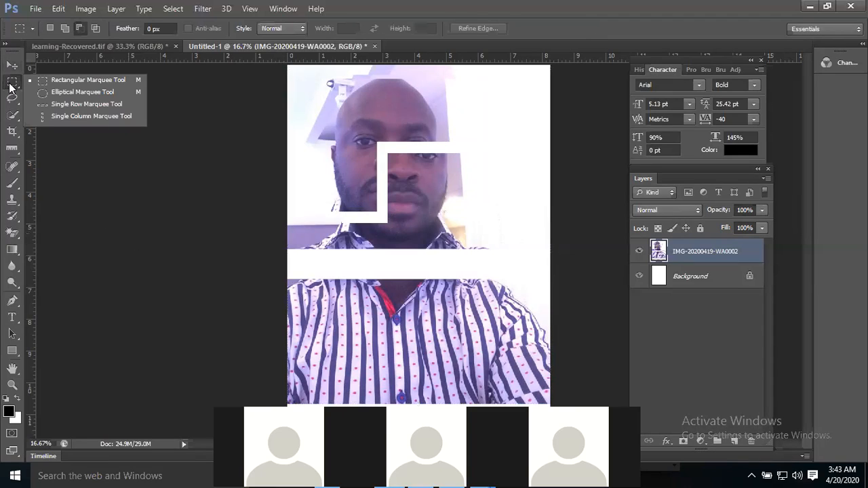
{"action": "left_click", "coordinate": [60, 91]}
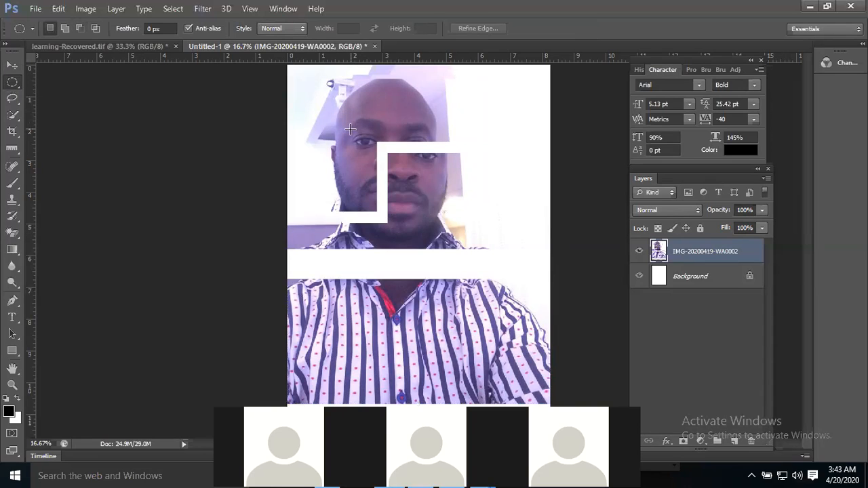
{"action": "left_click_drag", "start_coordinate": [350, 128], "coordinate": [377, 151]}
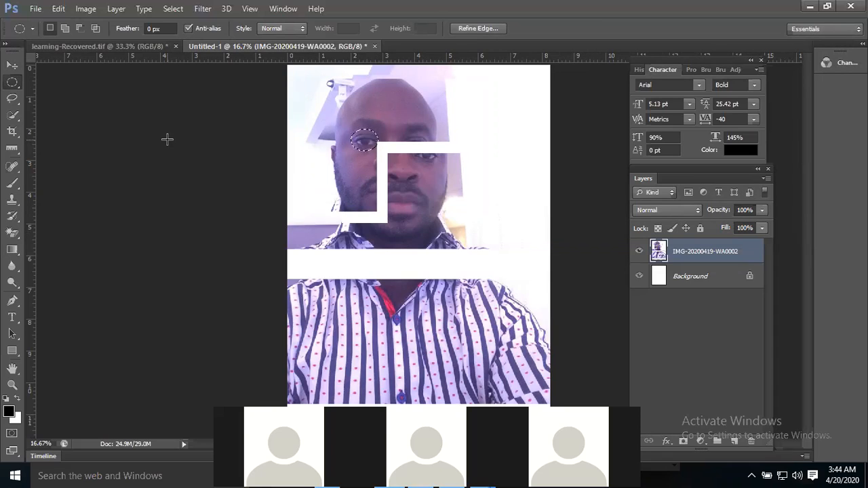
Try moving the selected eye onto the forehead and deselecting it, and undo back to the eye's original position with its selection active
{"action": "key", "text": "v"}
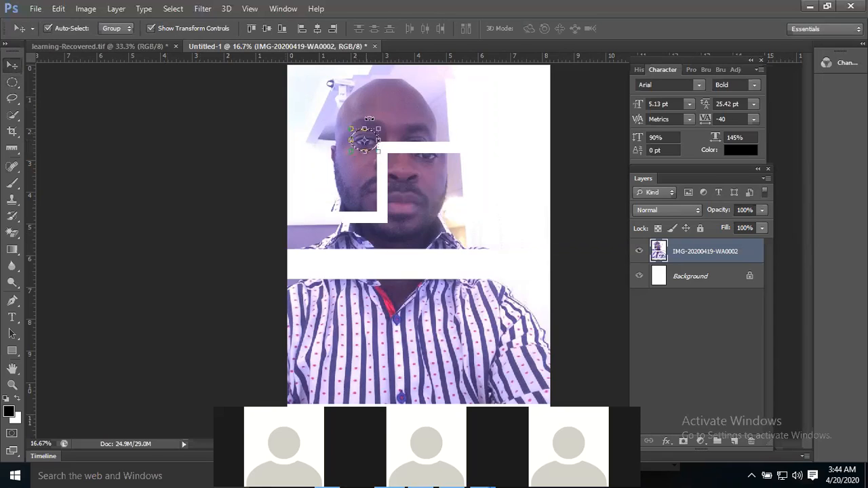
{"action": "left_click_drag", "start_coordinate": [371, 139], "coordinate": [395, 106]}
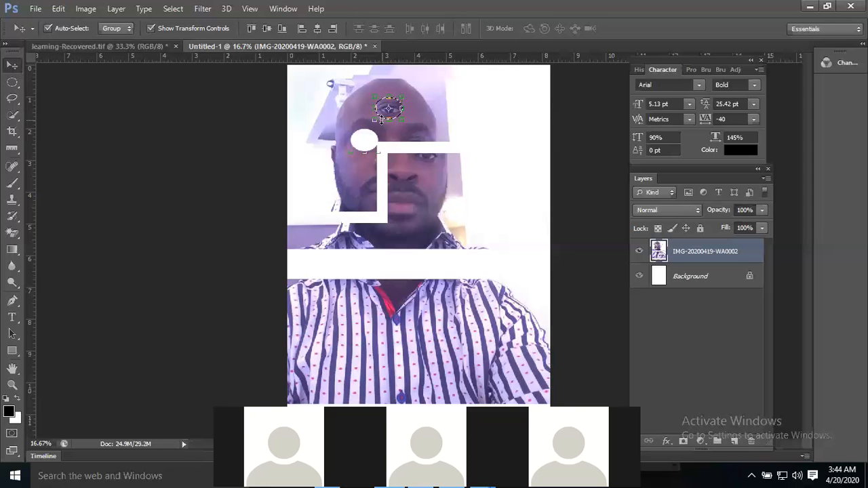
{"action": "key", "text": "ctrl+d"}
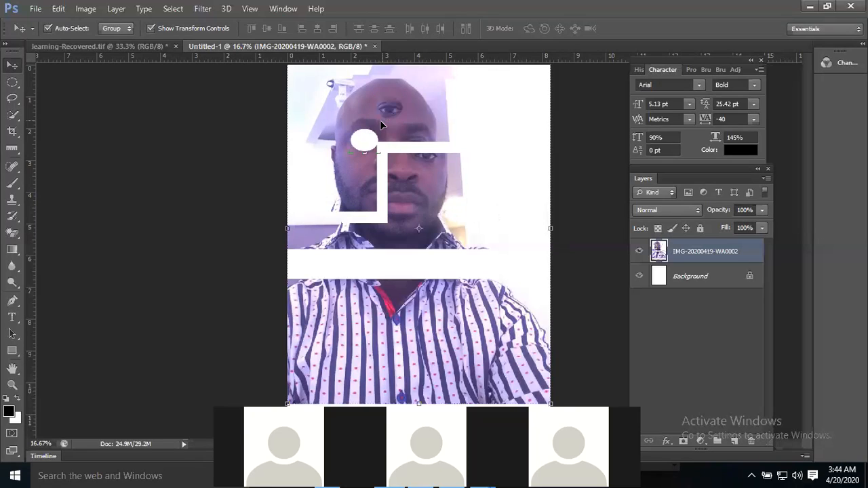
{"action": "left_click", "coordinate": [484, 143]}
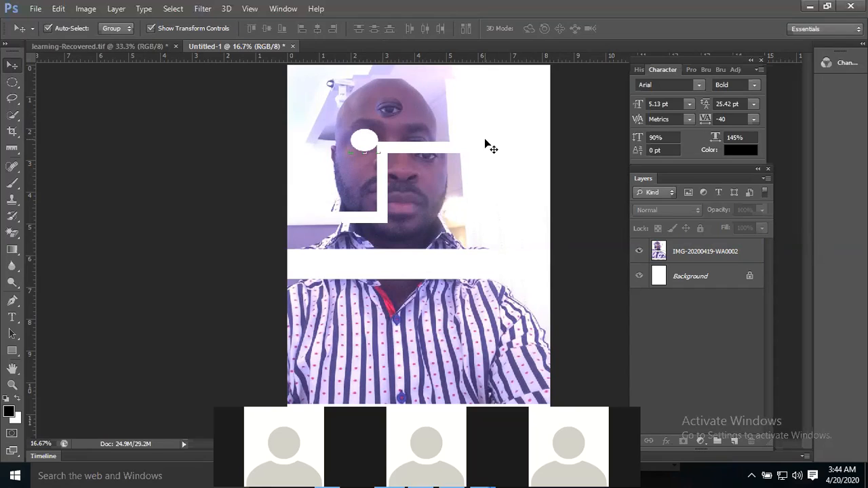
{"action": "key", "text": "ctrl+z"}
{"action": "key", "text": "ctrl+z"}
{"action": "key", "text": "ctrl+z"}
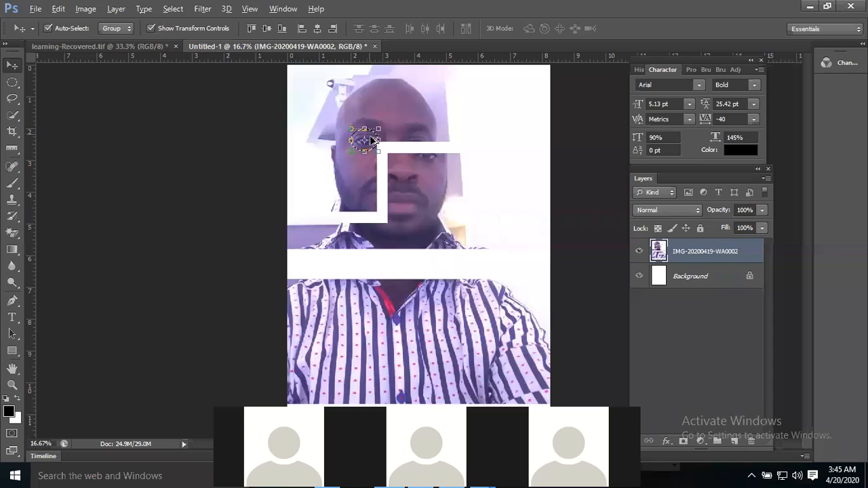
Try placing a copy of the selected eye on the forehead, undo it, and copy the selected eye to a new layer instead
{"action": "left_click_drag", "start_coordinate": [373, 140], "coordinate": [398, 108]}
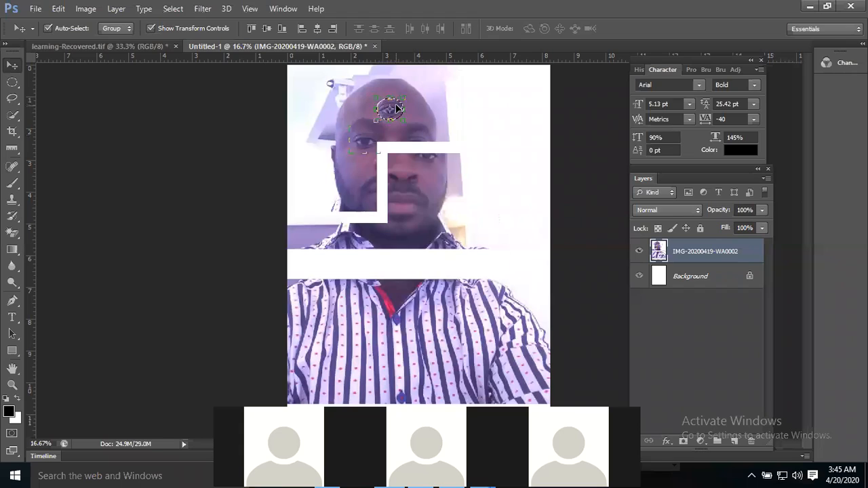
{"action": "key", "text": "ctrl+z"}
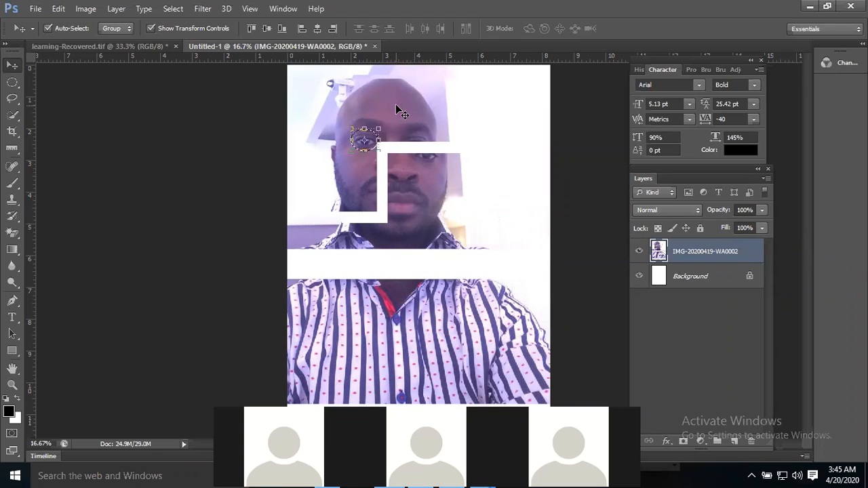
{"action": "key", "text": "ctrl+j"}
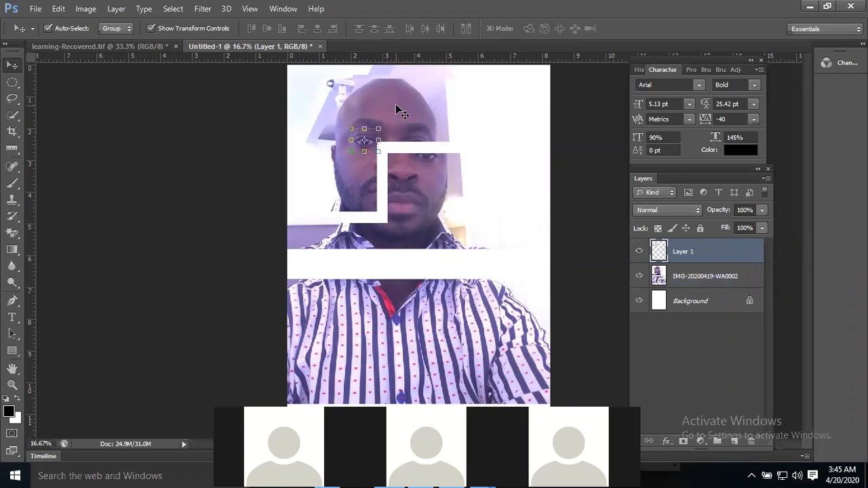
Move the copied eye about 1 inch up and 0.85 inch right onto the middle of the forehead, and select the photo layer
{"action": "key", "text": "shift+Up"}
{"action": "key", "text": "shift+Up"}
{"action": "key", "text": "shift+Up"}
{"action": "key", "text": "shift+Up"}
{"action": "key", "text": "shift+Up"}
{"action": "key", "text": "shift+Up"}
{"action": "key", "text": "shift+Up"}
{"action": "key", "text": "shift+Up"}
{"action": "key", "text": "shift+Up"}
{"action": "key", "text": "shift+Up"}
{"action": "key", "text": "shift+Up"}
{"action": "key", "text": "shift+Up"}
{"action": "key", "text": "shift+Up"}
{"action": "key", "text": "shift+Up"}
{"action": "key", "text": "shift+Up"}
{"action": "key", "text": "shift+Up"}
{"action": "key", "text": "shift+Up"}
{"action": "key", "text": "shift+Up"}
{"action": "key", "text": "shift+Up"}
{"action": "key", "text": "shift+Up"}
{"action": "key", "text": "shift+Up"}
{"action": "key", "text": "shift+Up"}
{"action": "key", "text": "shift+Up"}
{"action": "key", "text": "shift+Up"}
{"action": "key", "text": "shift+Up"}
{"action": "key", "text": "shift+Up"}
{"action": "key", "text": "shift+Up"}
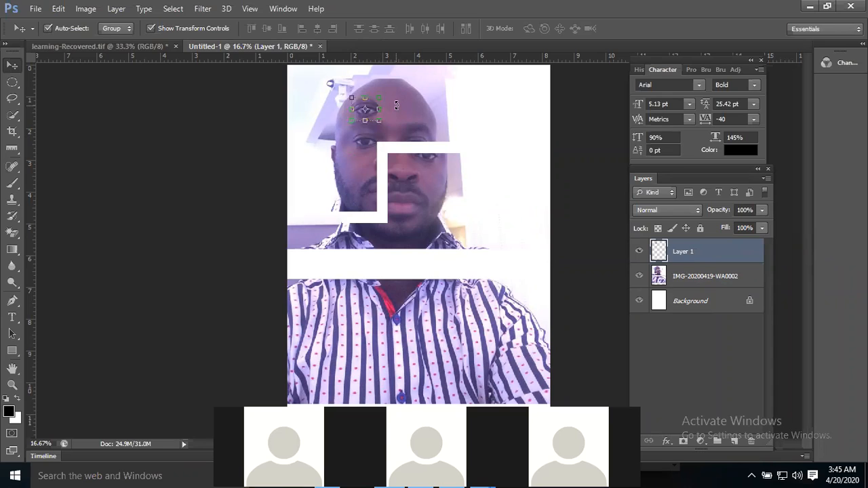
{"action": "key", "text": "shift+Right"}
{"action": "key", "text": "shift+Right"}
{"action": "key", "text": "shift+Right"}
{"action": "key", "text": "shift+Right"}
{"action": "key", "text": "shift+Right"}
{"action": "key", "text": "shift+Right"}
{"action": "key", "text": "shift+Right"}
{"action": "key", "text": "shift+Right"}
{"action": "key", "text": "shift+Right"}
{"action": "key", "text": "shift+Right"}
{"action": "key", "text": "shift+Right"}
{"action": "key", "text": "shift+Right"}
{"action": "key", "text": "shift+Right"}
{"action": "key", "text": "shift+Right"}
{"action": "key", "text": "shift+Right"}
{"action": "key", "text": "shift+Right"}
{"action": "key", "text": "shift+Right"}
{"action": "key", "text": "shift+Right"}
{"action": "key", "text": "shift+Right"}
{"action": "key", "text": "shift+Right"}
{"action": "key", "text": "shift+Right"}
{"action": "key", "text": "shift+Right"}
{"action": "key", "text": "shift+Right"}
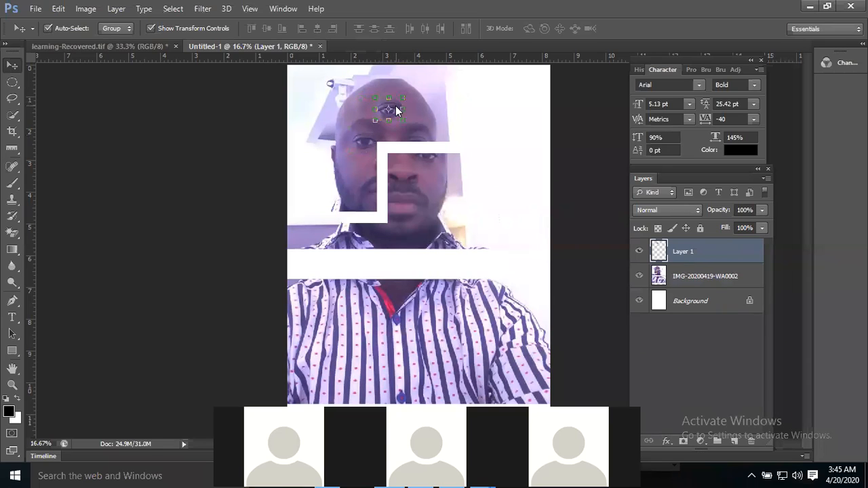
{"action": "key", "text": "shift+Up"}
{"action": "key", "text": "shift+Right"}
{"action": "key", "text": "shift+Right"}
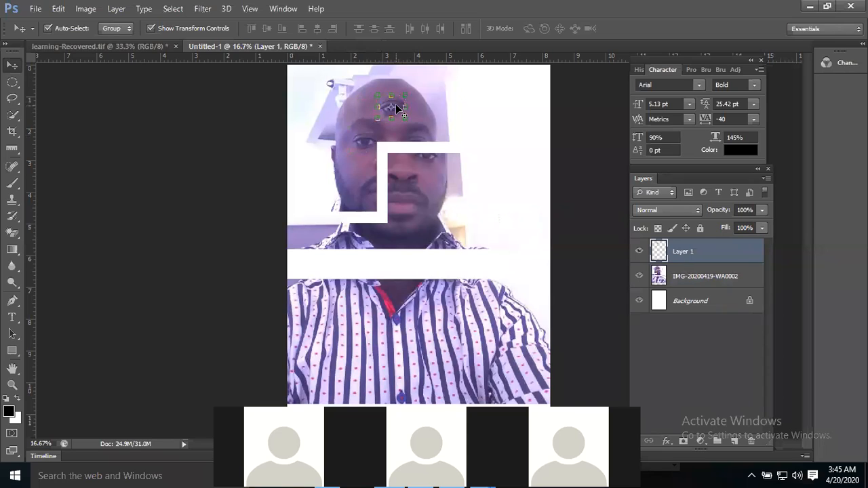
{"action": "left_click", "coordinate": [526, 157]}
{"action": "key", "text": "b"}
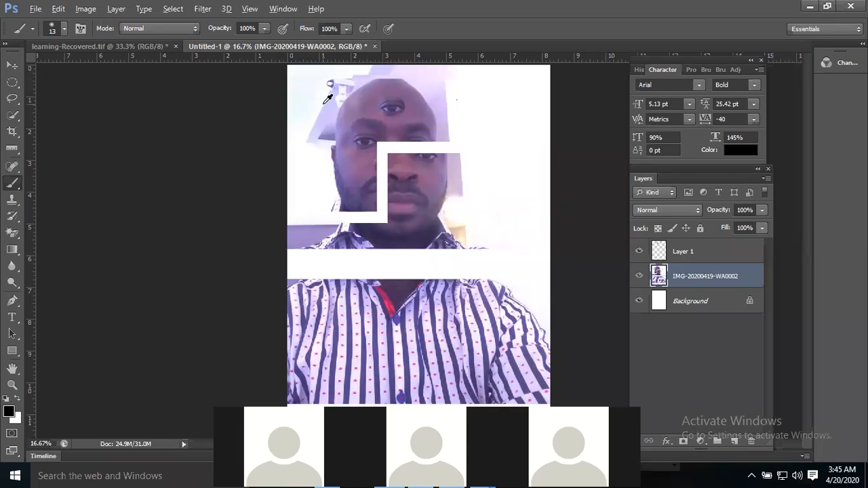
{"action": "key", "text": "alt"}
{"action": "left_click", "coordinate": [12, 66]}
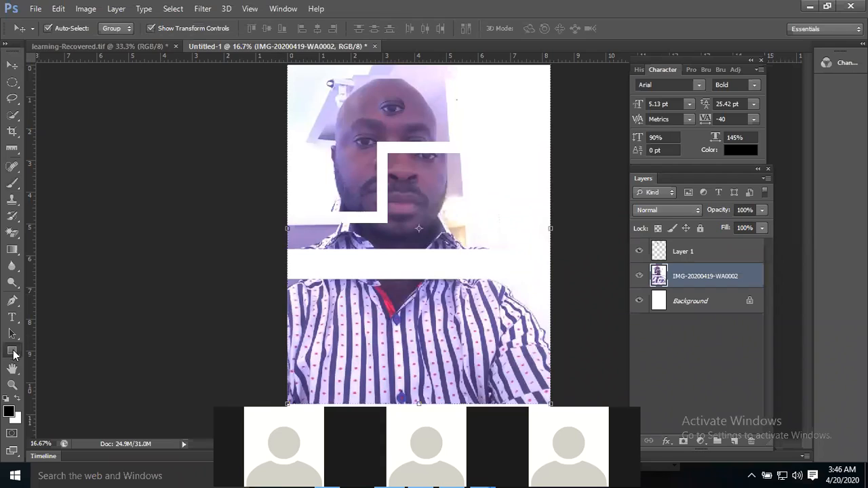
Draw a black 1912 by 1368 px rectangle over the face and an elliptical selection about 2.2 by 2 inches across its upper-left corner
{"action": "left_click", "coordinate": [13, 351]}
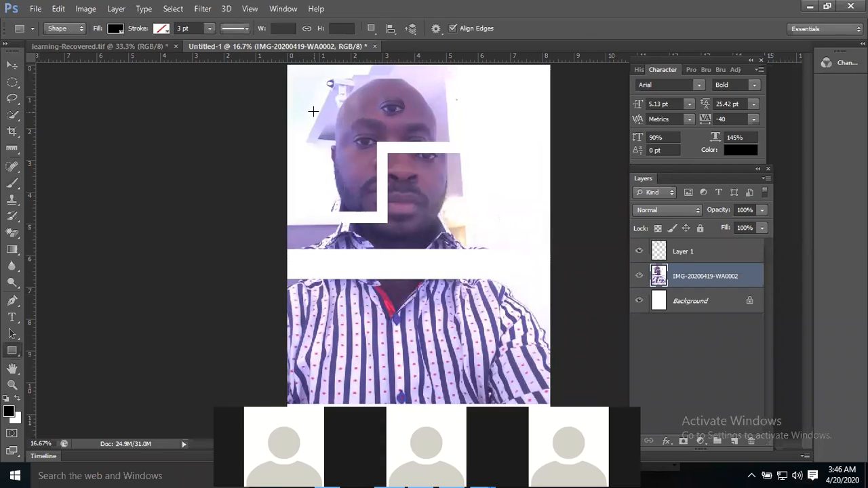
{"action": "left_click_drag", "start_coordinate": [515, 256], "coordinate": [516, 257]}
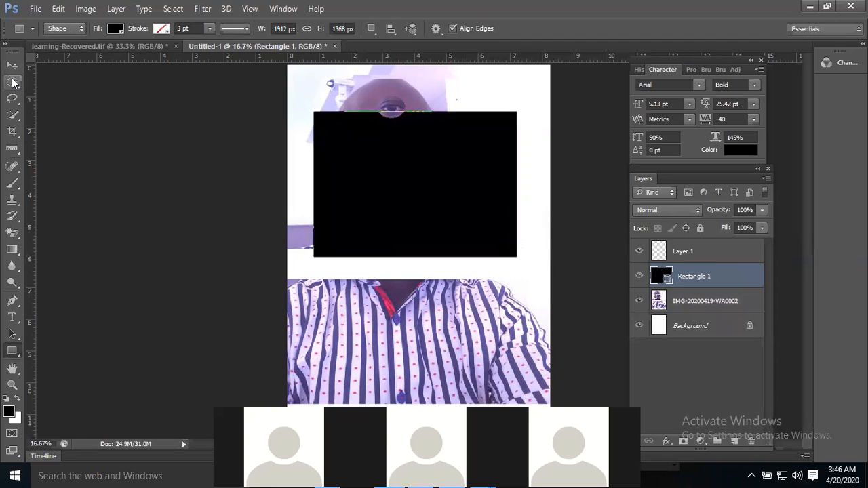
{"action": "left_click", "coordinate": [14, 82]}
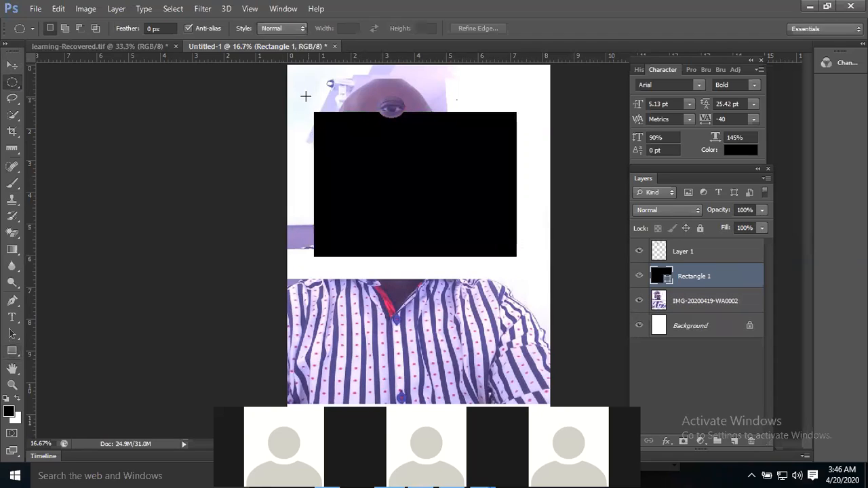
{"action": "left_click_drag", "start_coordinate": [300, 94], "coordinate": [370, 159]}
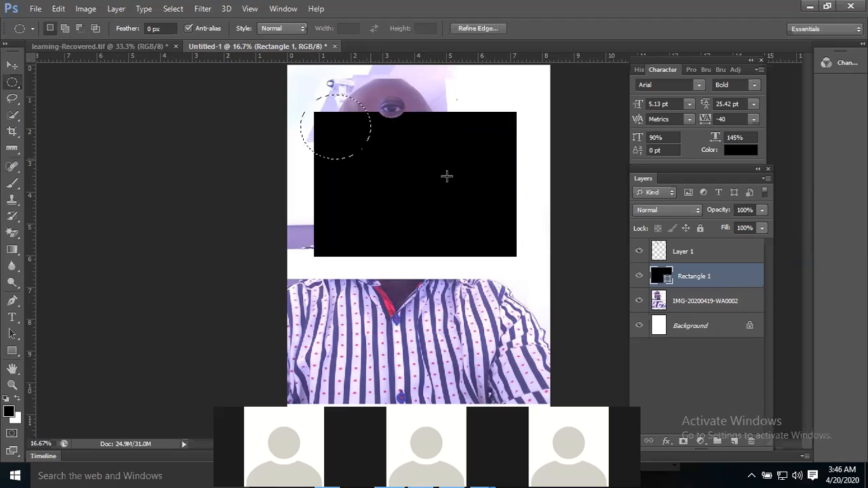
Rasterize the rectangle layer, try moving its elliptically selected corner up and to the left, and undo that move
{"action": "right_click", "coordinate": [720, 273]}
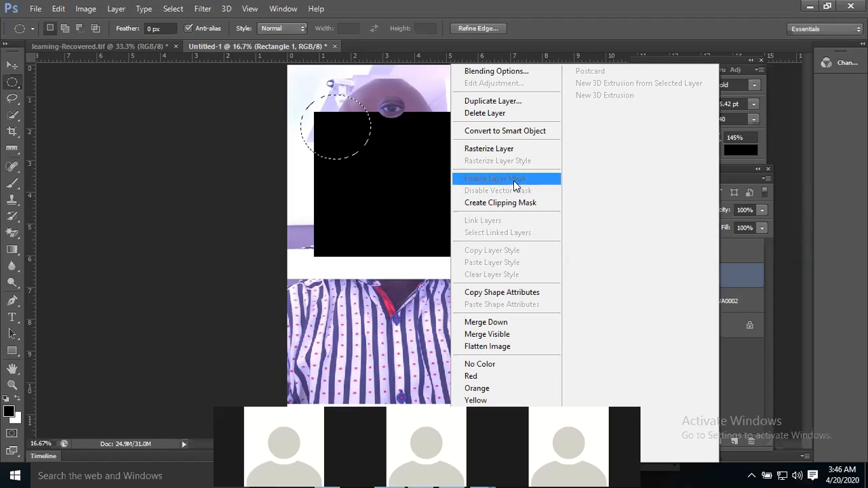
{"action": "left_click", "coordinate": [514, 149]}
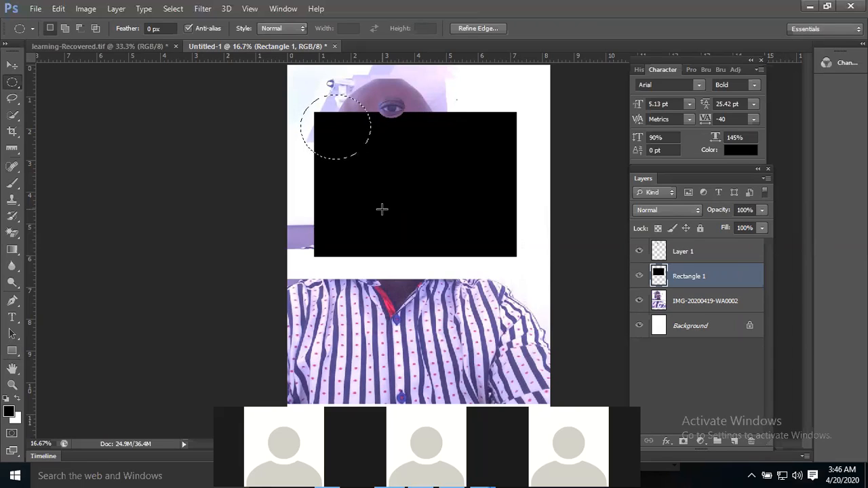
{"action": "key", "text": "v"}
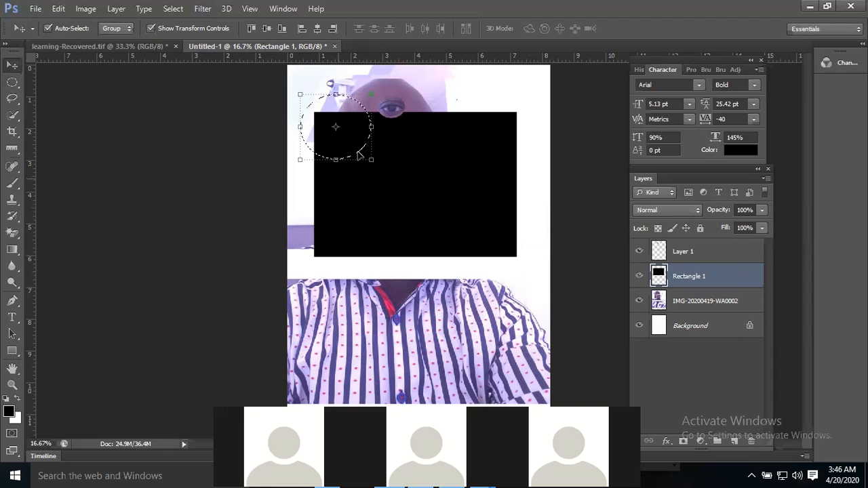
{"action": "left_click_drag", "start_coordinate": [356, 148], "coordinate": [332, 114]}
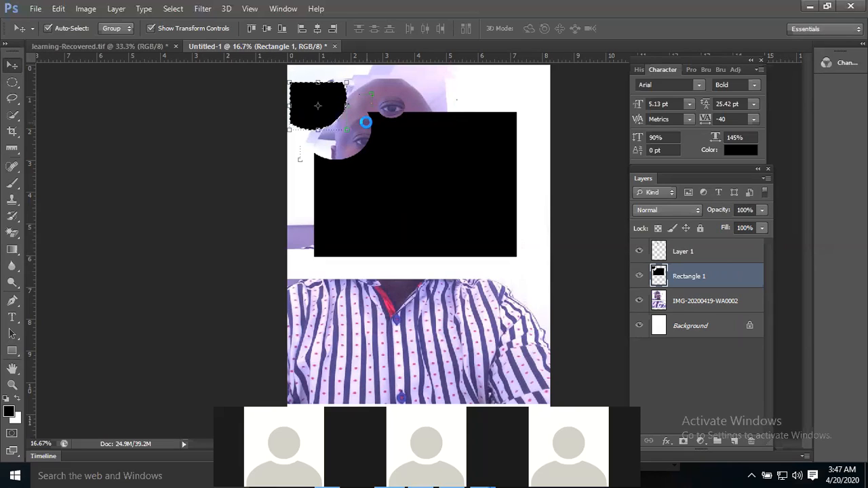
{"action": "key", "text": "ctrl+w"}
{"action": "left_click", "coordinate": [510, 189]}
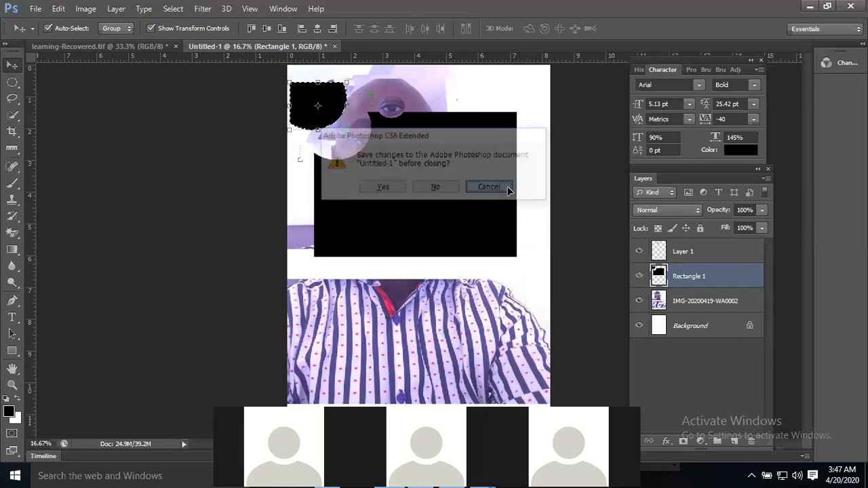
{"action": "key", "text": "ctrl+z"}
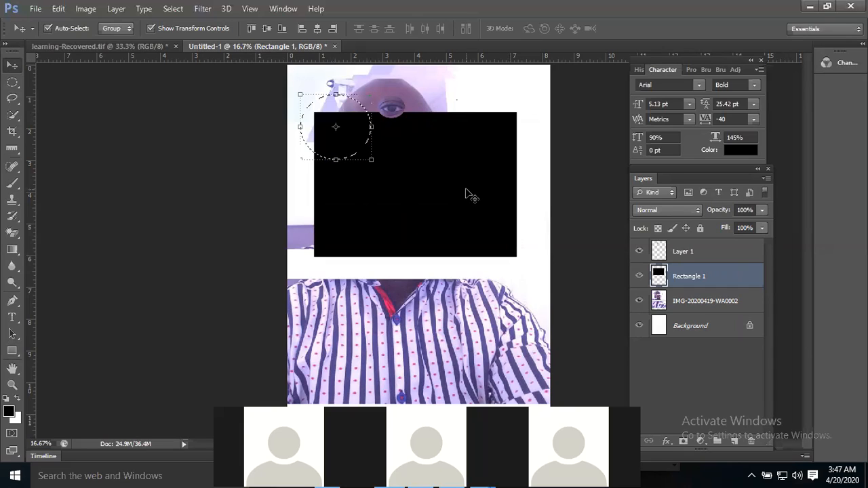
Deselect the ellipse and delete the black rectangle layer
{"action": "key", "text": "ctrl+d"}
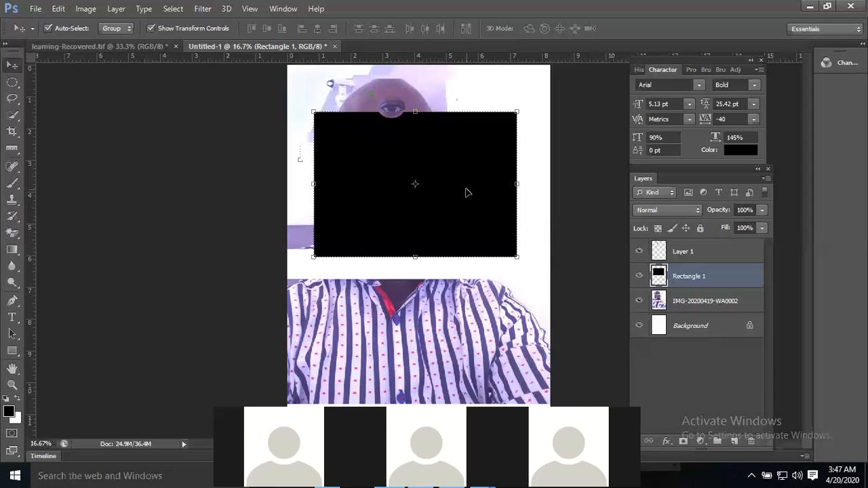
{"action": "key", "text": "Delete"}
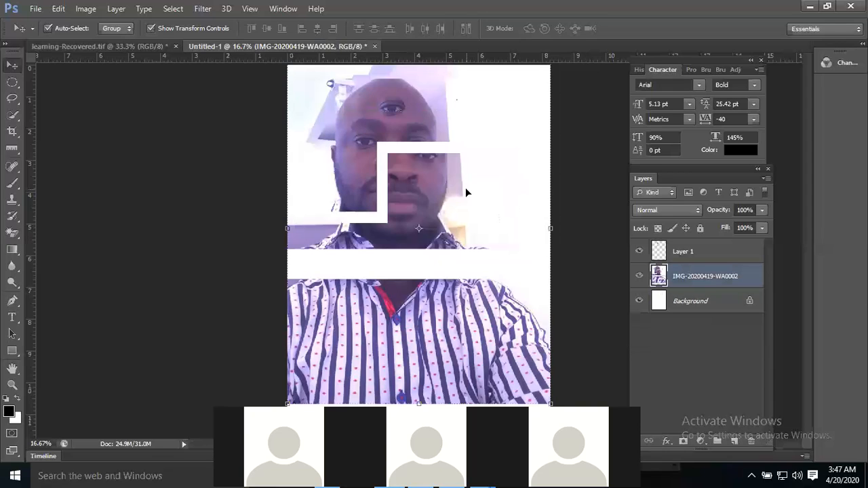